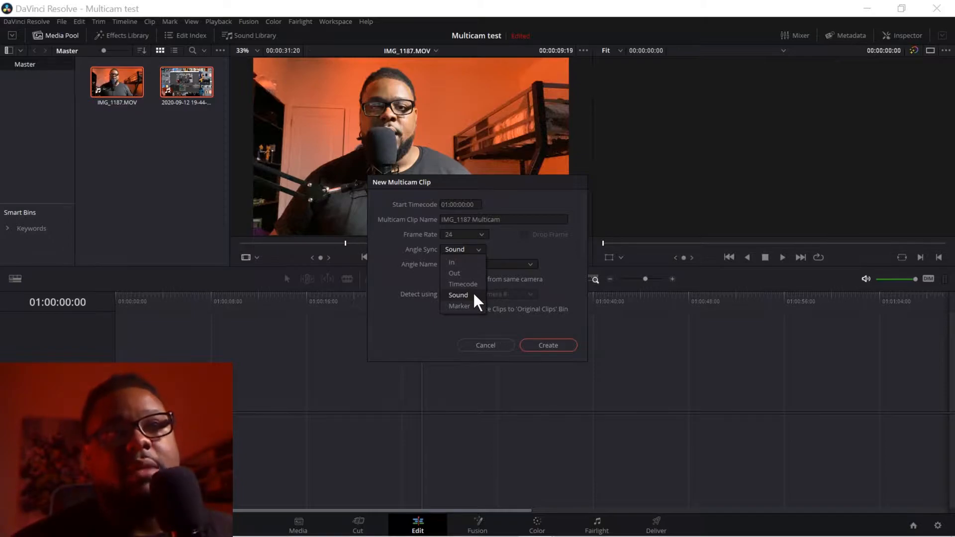
# - Create the IMG_1187 Multicam clip with its angles synced by Sound, keeping sequential angle names
pyautogui.click(458, 295)
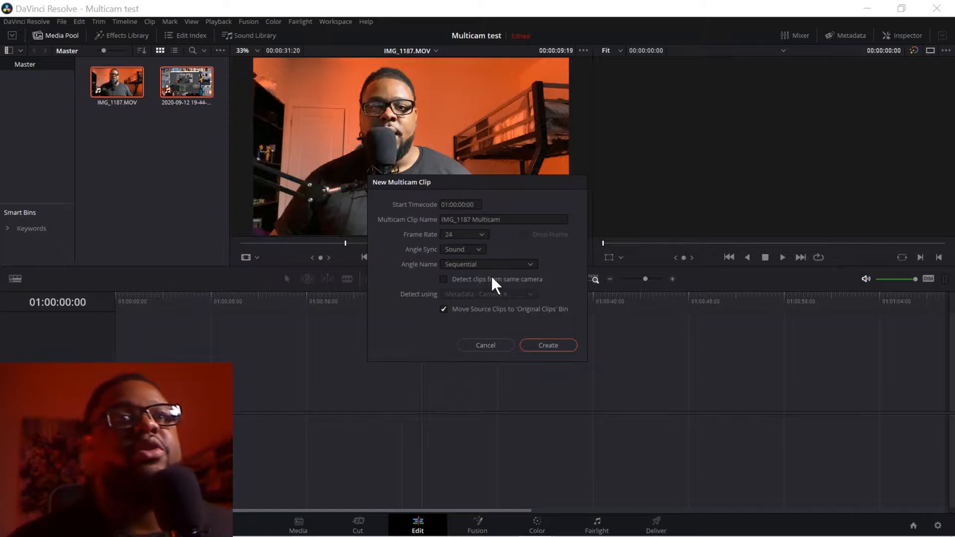
pyautogui.click(500, 264)
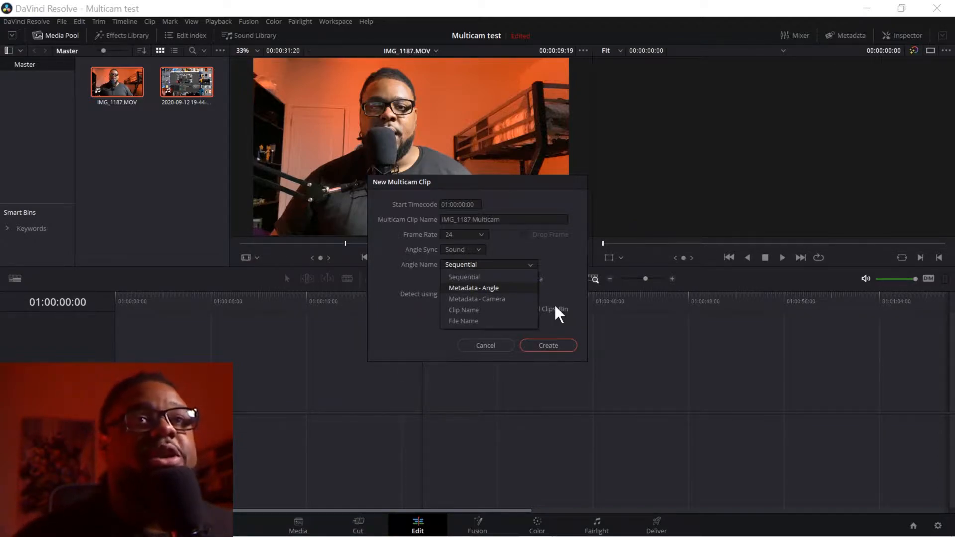
pyautogui.click(558, 257)
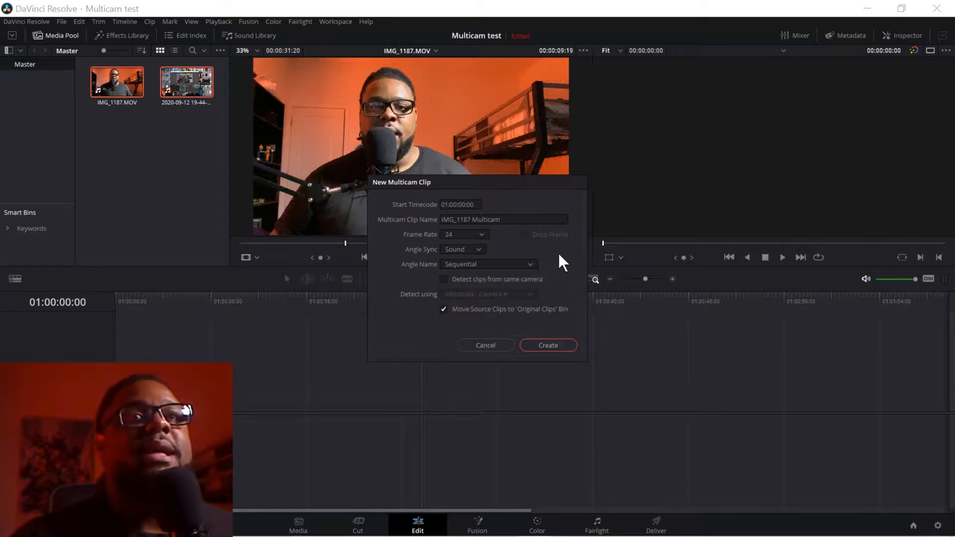
pyautogui.click(539, 345)
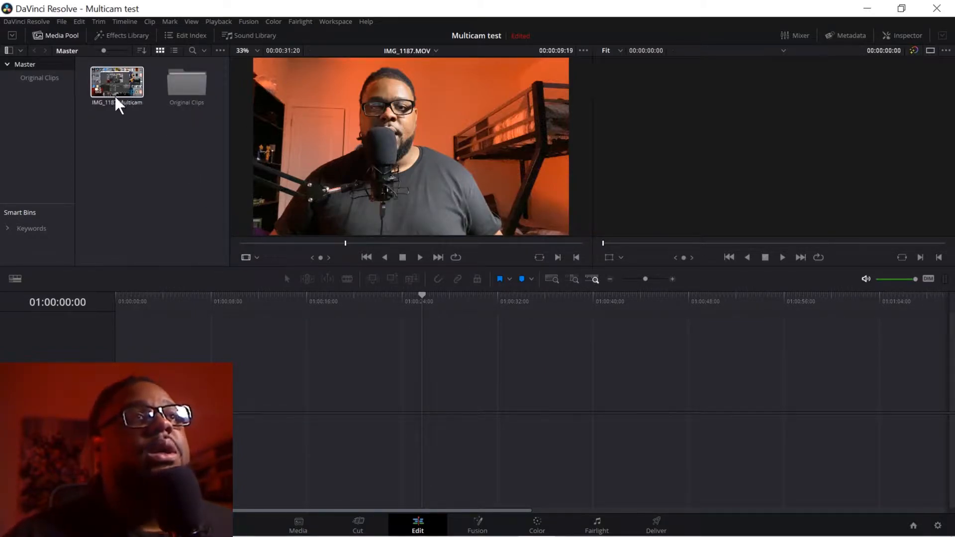
# - Look at the source clips in the Original Clips bin and return to the Master bin
pyautogui.doubleClick(186, 90)
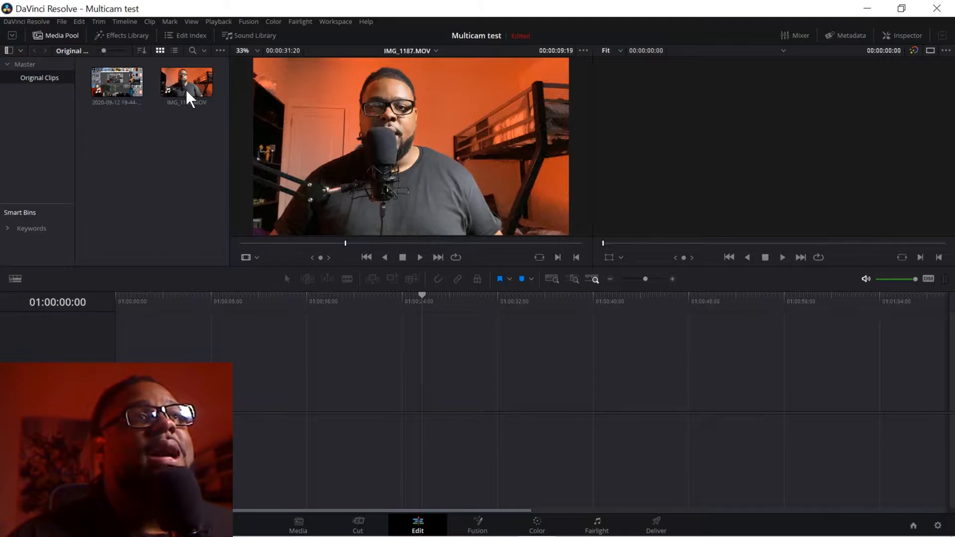
pyautogui.click(19, 65)
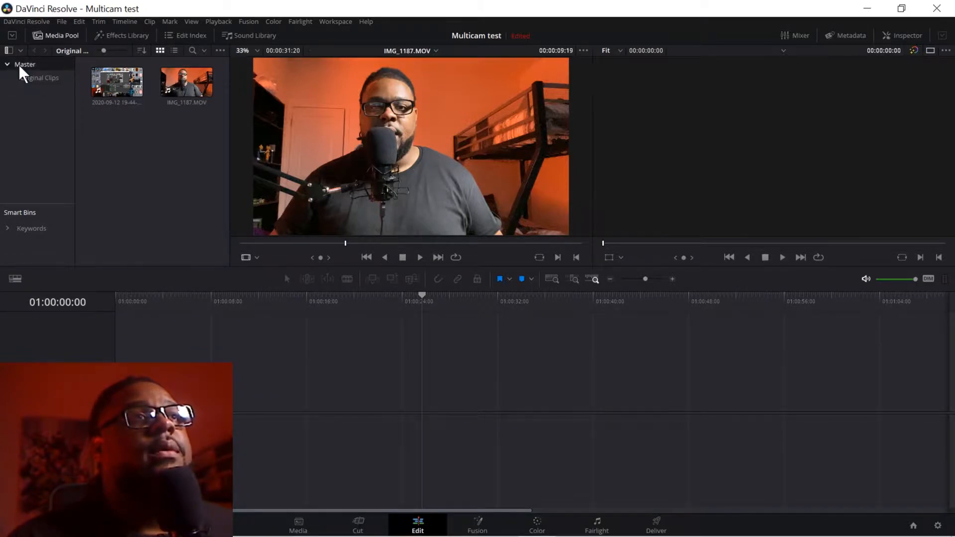
pyautogui.click(200, 97)
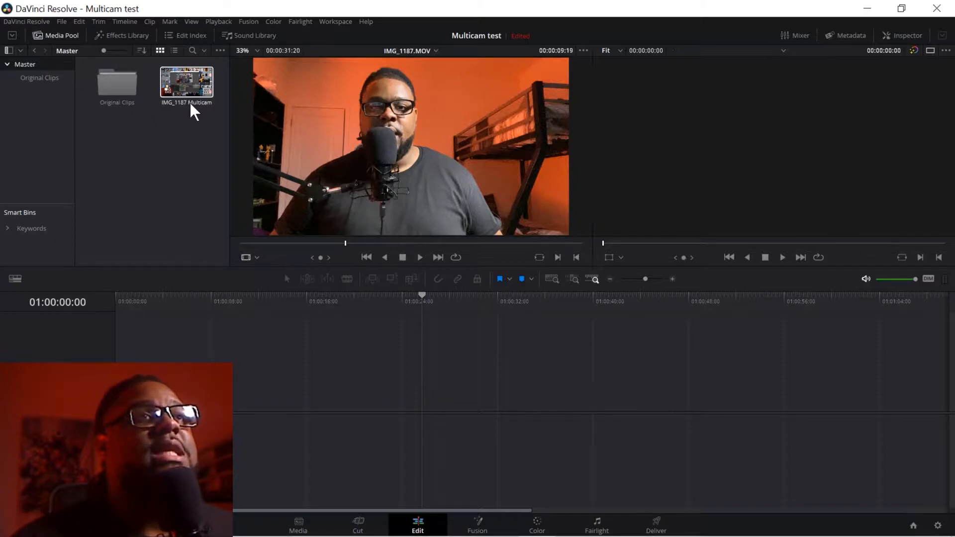
# - Switch the source viewer to Multicam mode and load the IMG_1187 Multicam clip into it
pyautogui.click(258, 258)
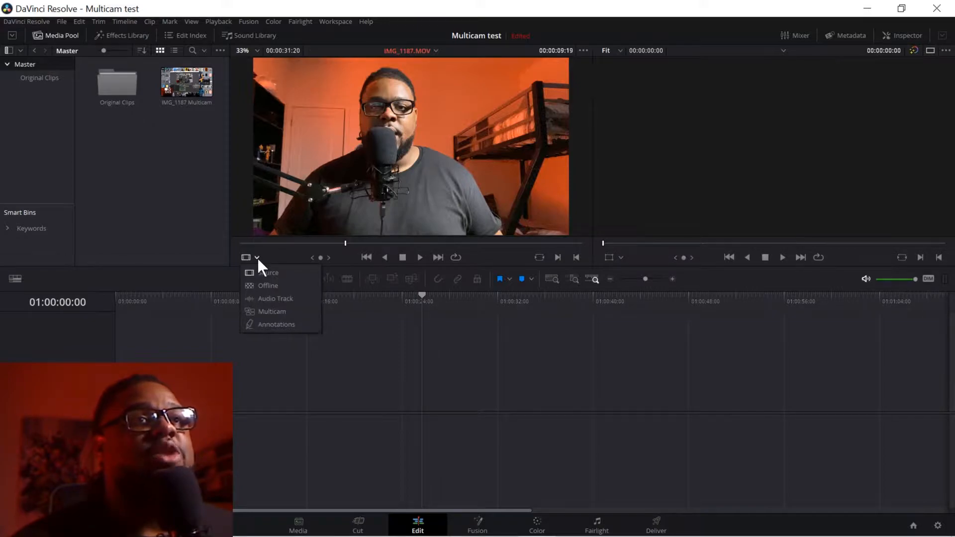
pyautogui.click(272, 312)
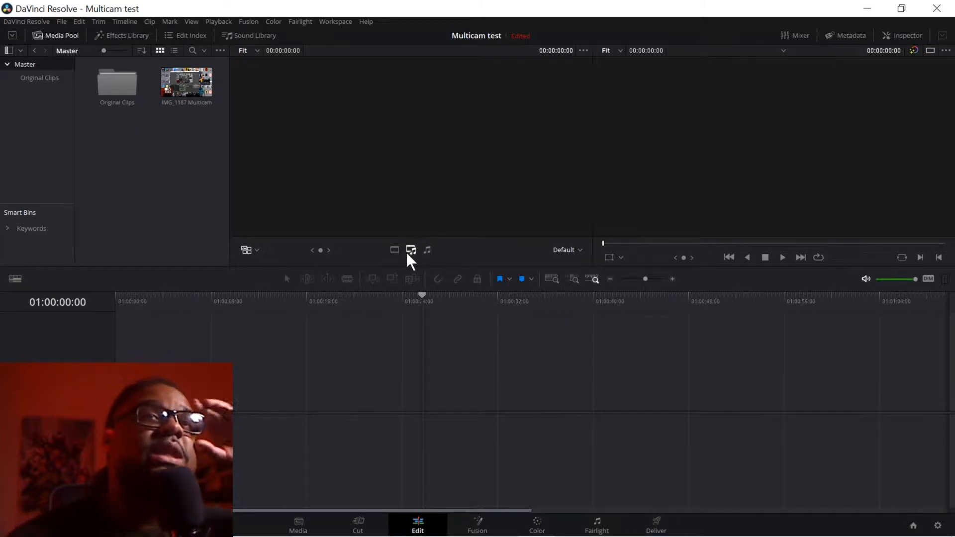
pyautogui.click(188, 84)
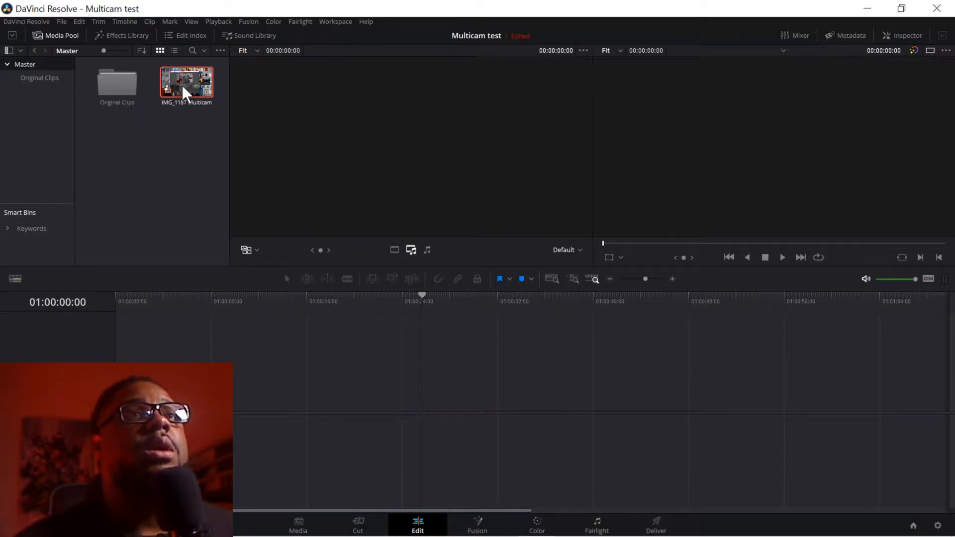
pyautogui.doubleClick(182, 86)
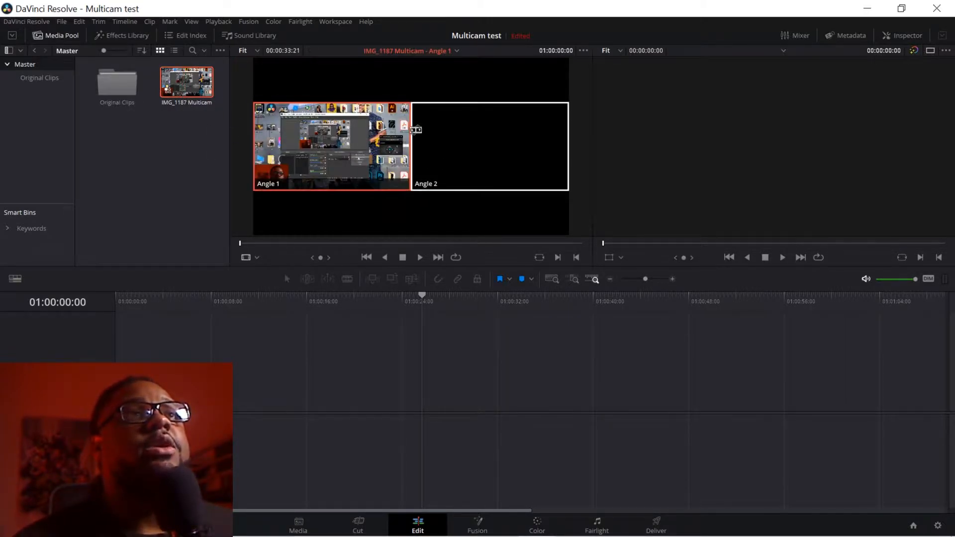
pyautogui.click(148, 118)
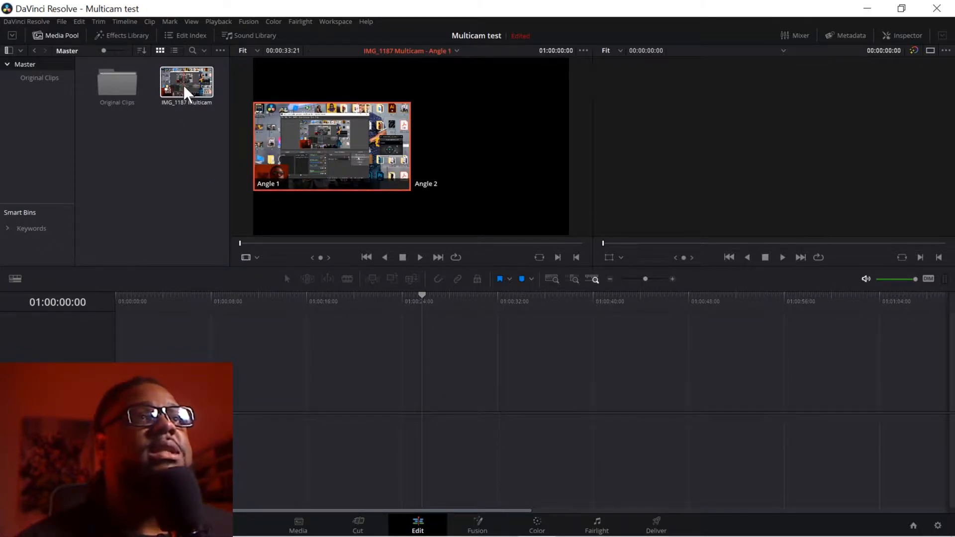
# - Open the multicam clip's separate angle tracks in the timeline and play them from 01:00:05:17
pyautogui.moveTo(185, 92); pyautogui.dragTo(189, 298)
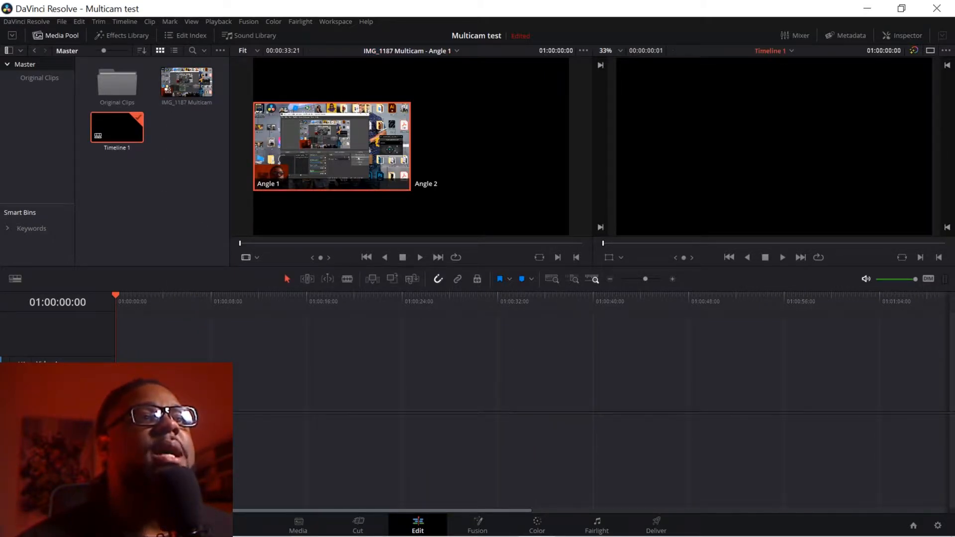
pyautogui.click(183, 297)
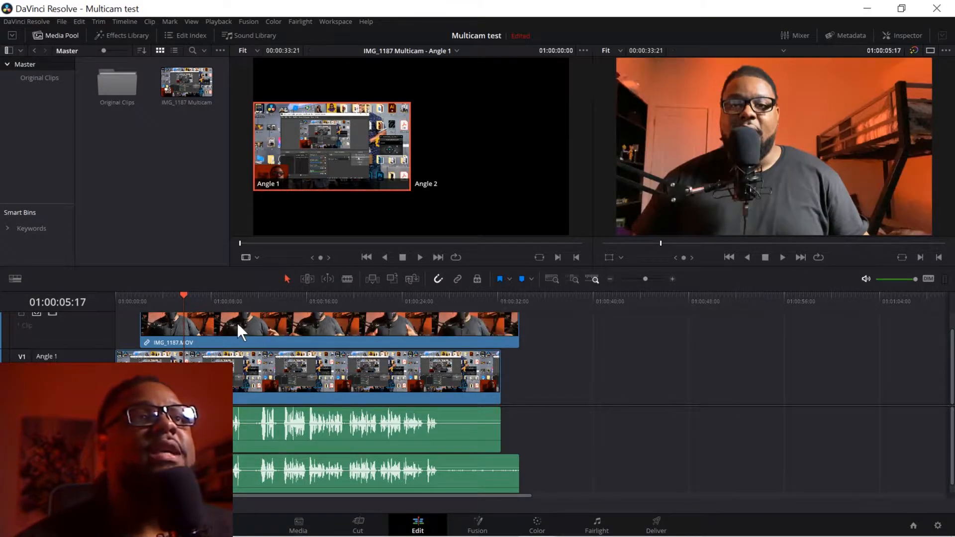
pyautogui.press('space')
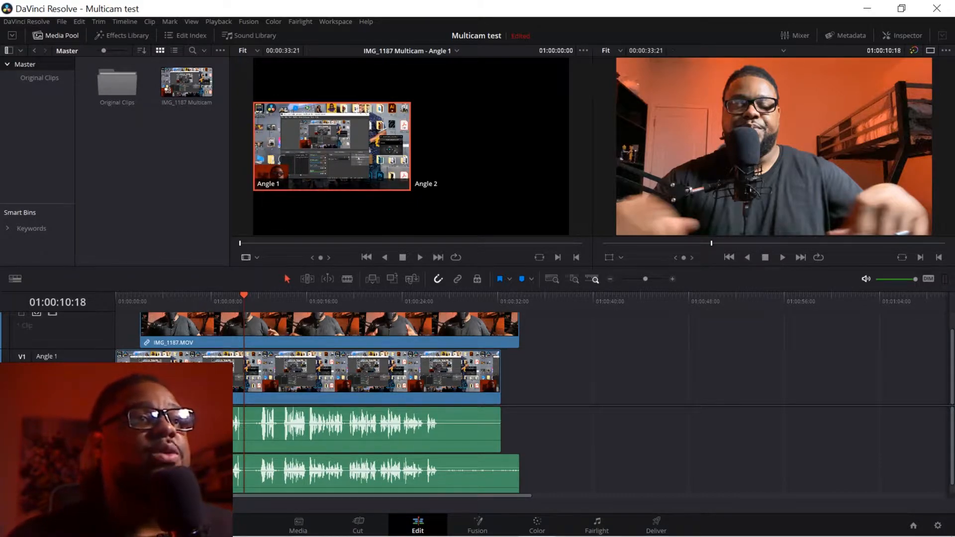
# - Split all video and audio tracks at 01:00:07:11 and ripple delete the footage before the cut
pyautogui.click(346, 279)
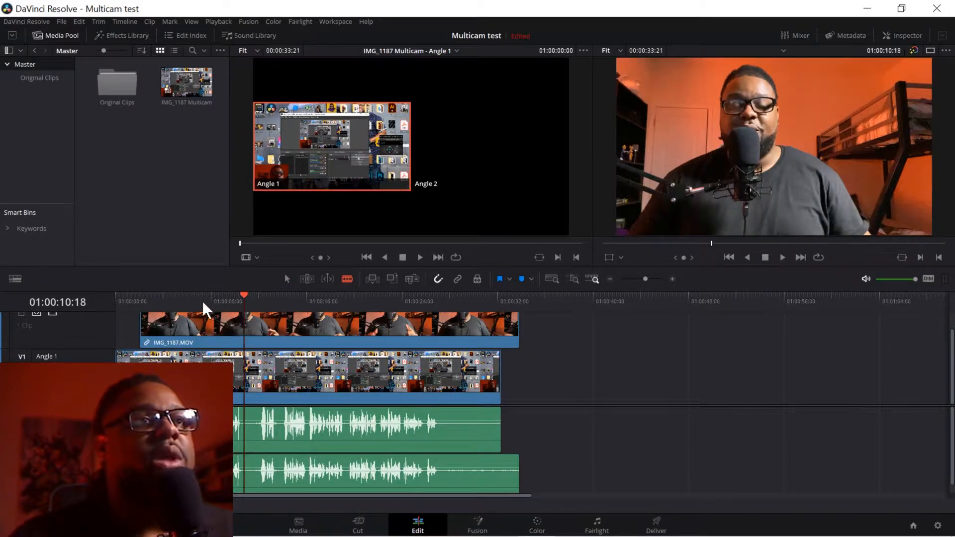
pyautogui.moveTo(244, 299); pyautogui.dragTo(205, 314)
pyautogui.click(205, 321)
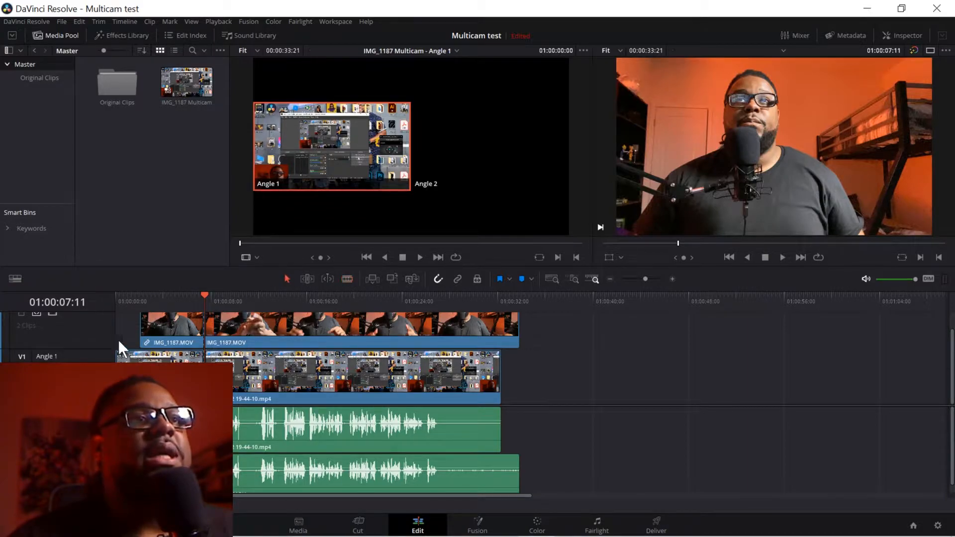
pyautogui.moveTo(121, 326); pyautogui.dragTo(185, 398)
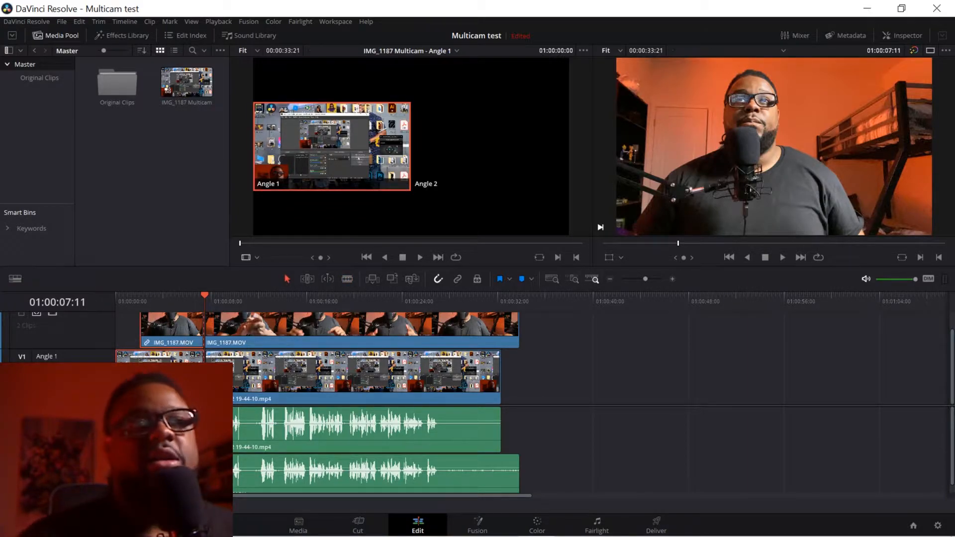
pyautogui.press('Delete')
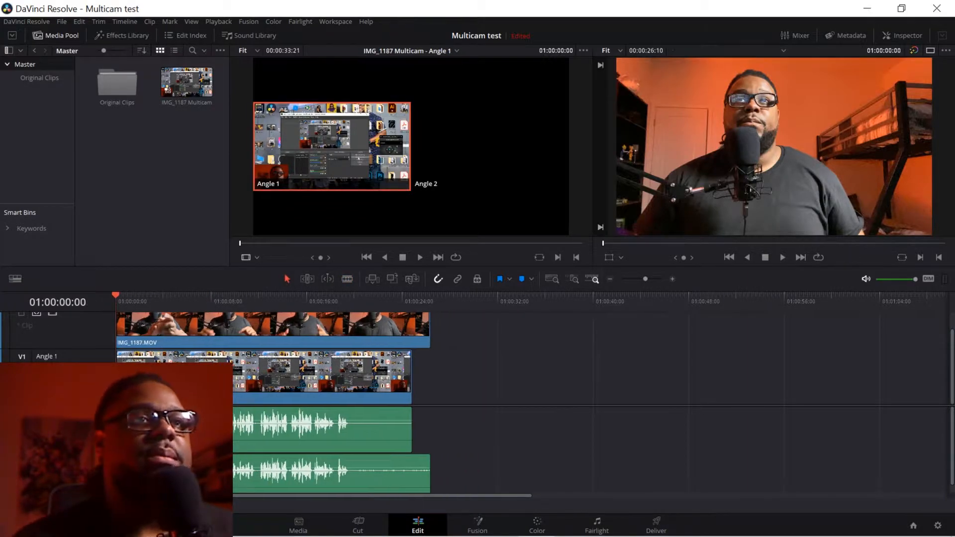
# - Split all video and audio tracks at 01:00:19:15 and delete the leftover footage after the cut
pyautogui.click(336, 303)
pyautogui.moveTo(337, 304); pyautogui.dragTo(350, 306)
pyautogui.click(350, 280)
pyautogui.click(350, 329)
pyautogui.click(350, 370)
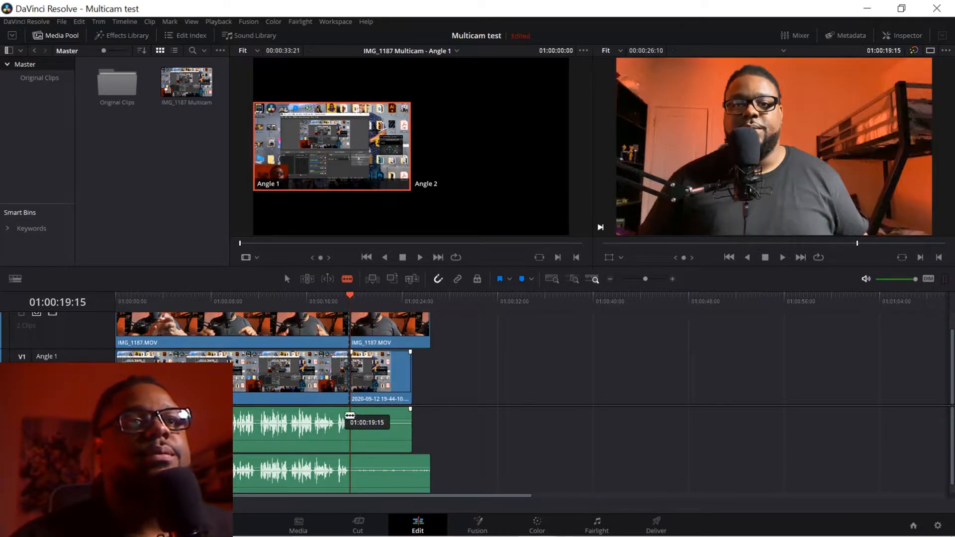
pyautogui.click(351, 419)
pyautogui.click(351, 459)
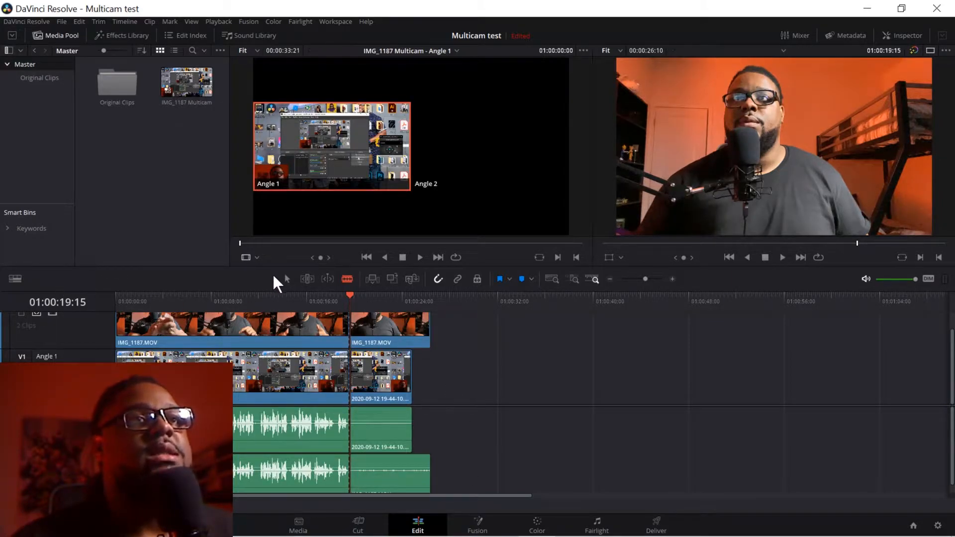
pyautogui.click(286, 279)
pyautogui.moveTo(462, 313); pyautogui.dragTo(379, 476)
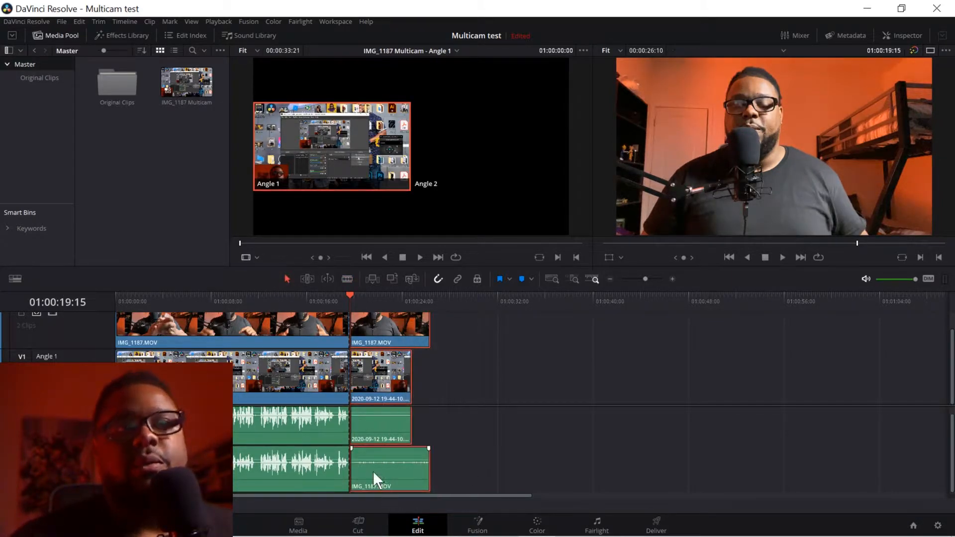
pyautogui.press('Delete')
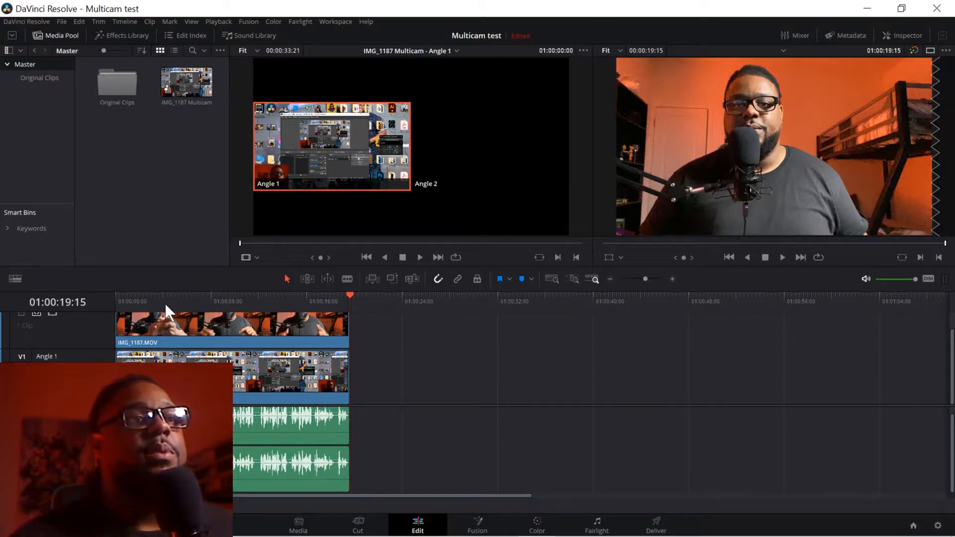
# - Play the clap near the start of the trimmed timeline repeatedly to check the angles' audio and video sync
pyautogui.moveTo(149, 302); pyautogui.dragTo(111, 301)
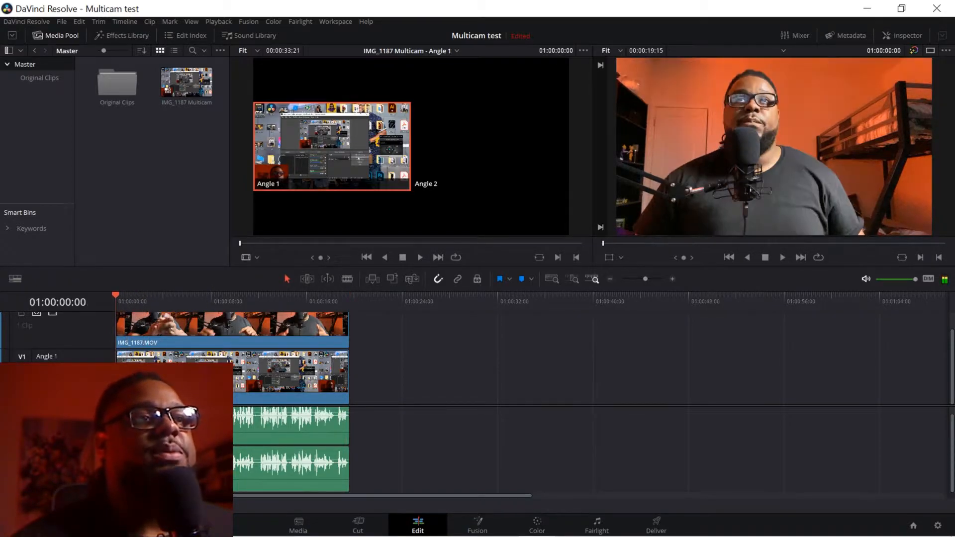
pyautogui.moveTo(124, 304); pyautogui.dragTo(131, 301)
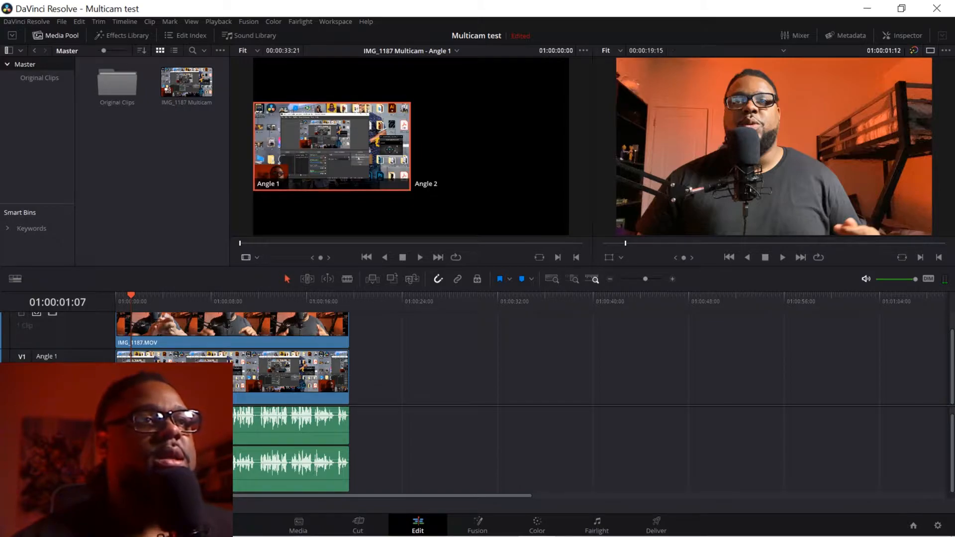
pyautogui.press('space')
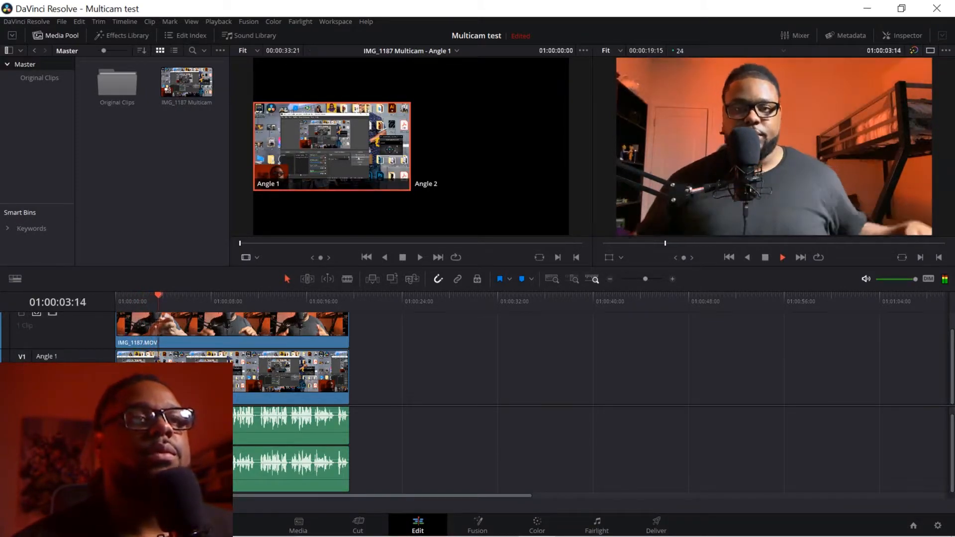
pyautogui.press('space')
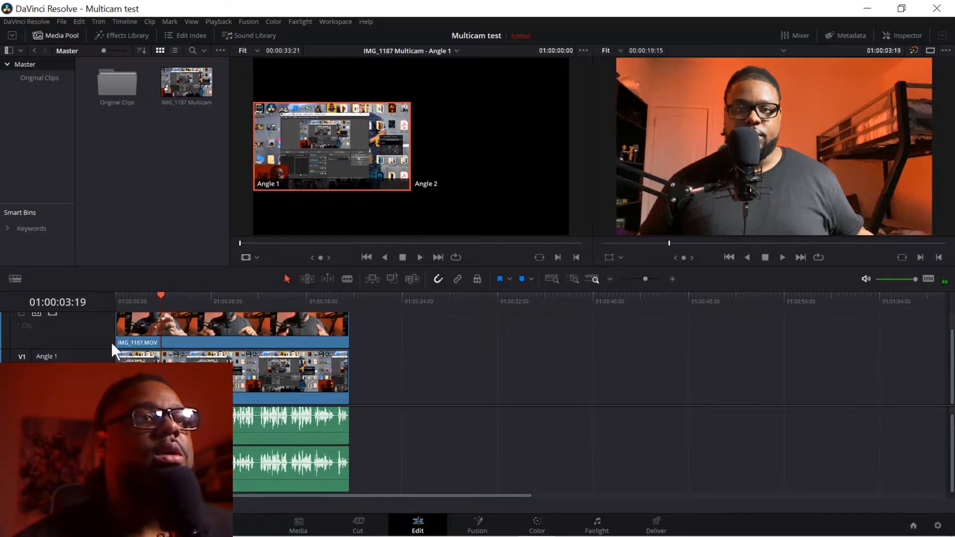
pyautogui.click(136, 300)
pyautogui.press('space')
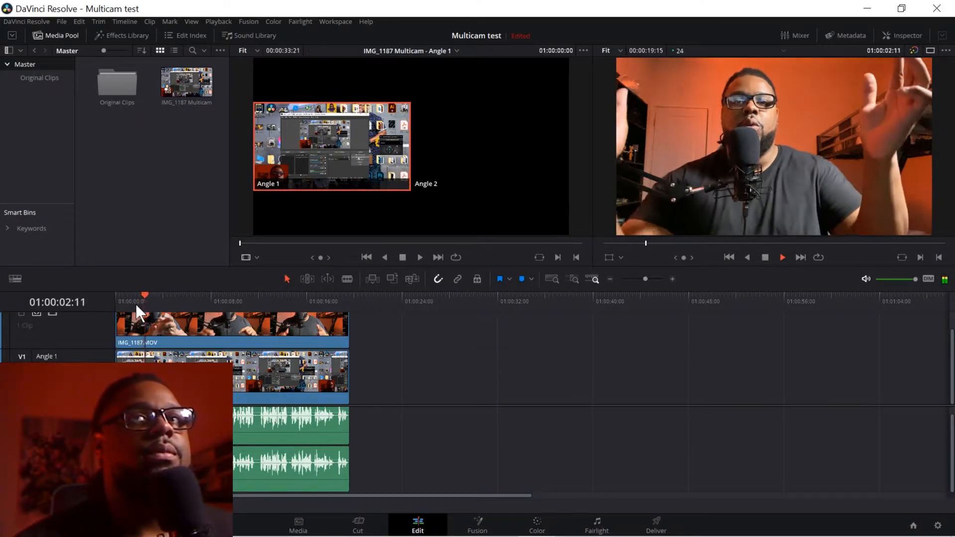
pyautogui.press('space')
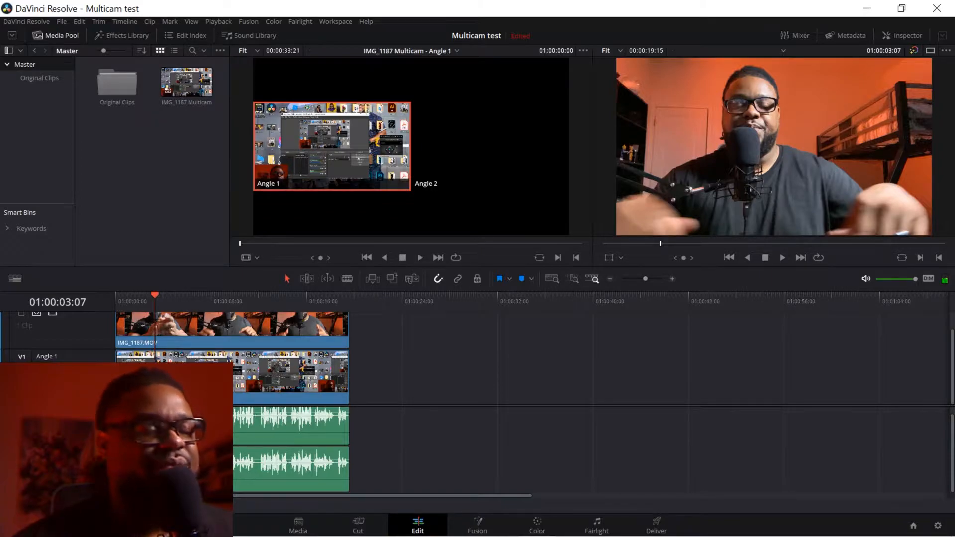
pyautogui.click(127, 300)
pyautogui.press('space')
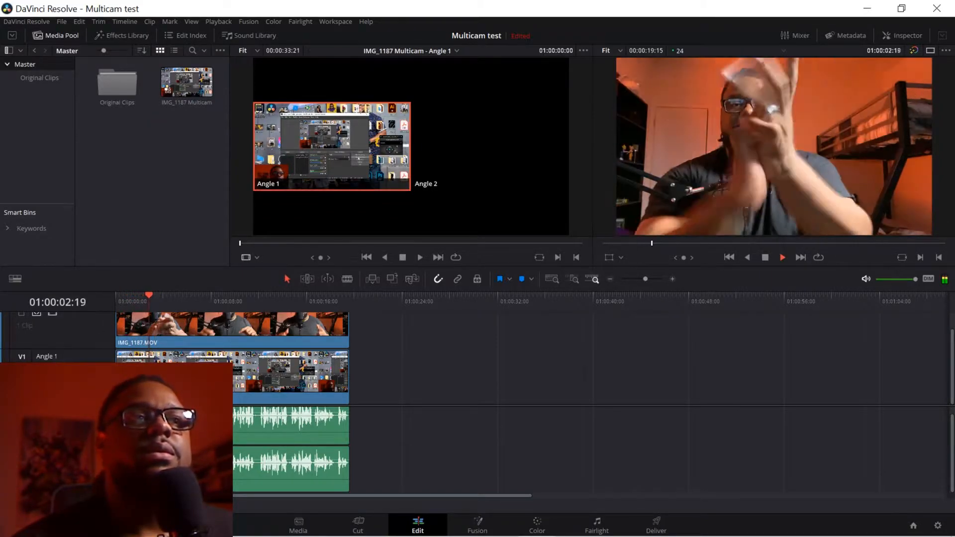
pyautogui.press('space')
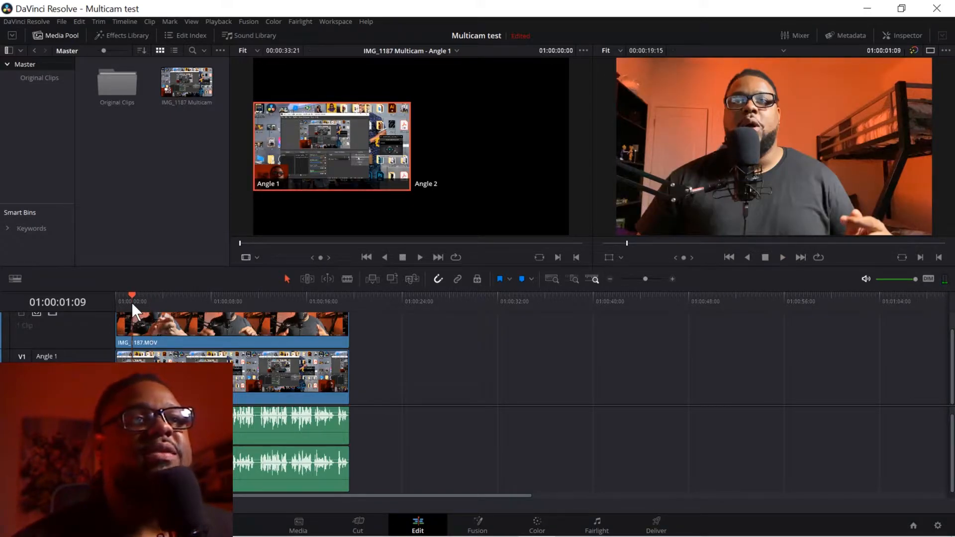
pyautogui.press('space')
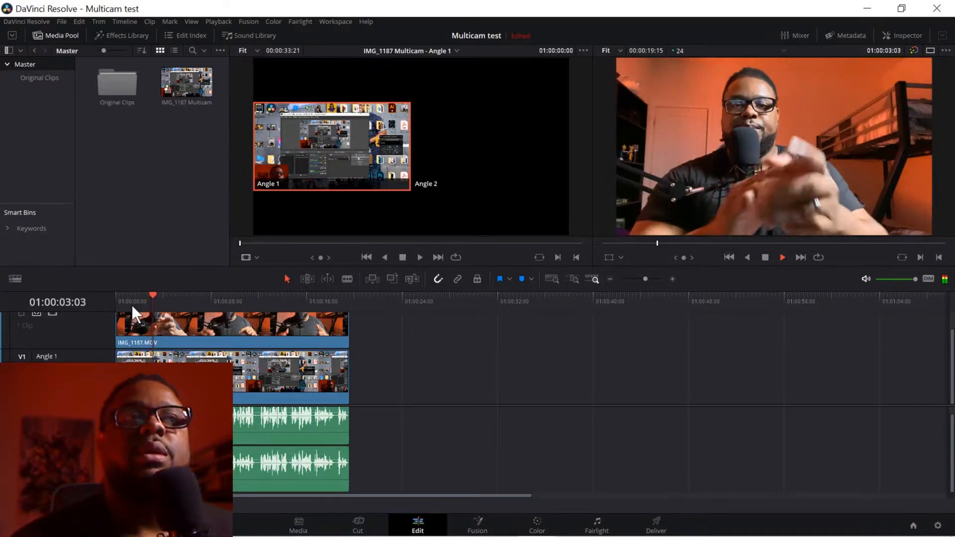
pyautogui.press('space')
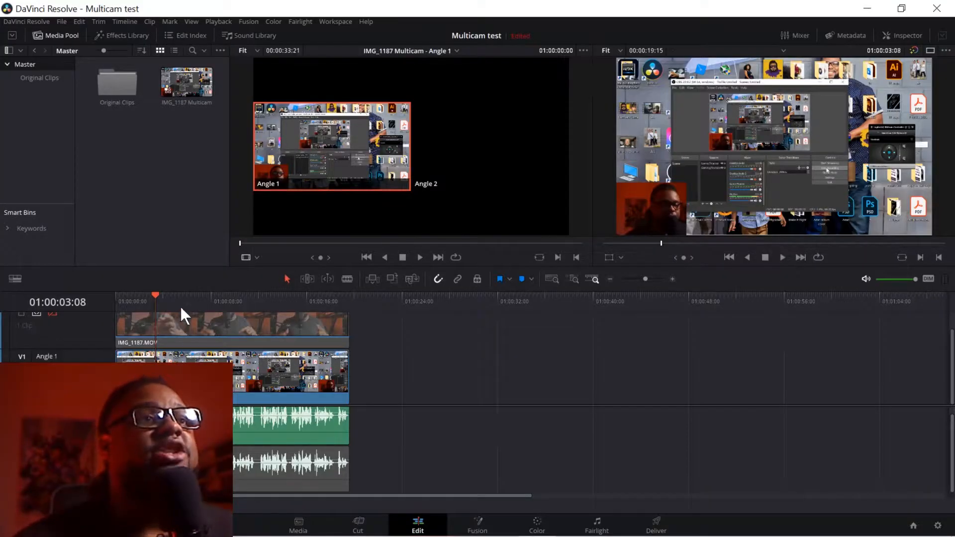
# - Play a section past the clap to check the sync of both angles during speech
pyautogui.click(168, 297)
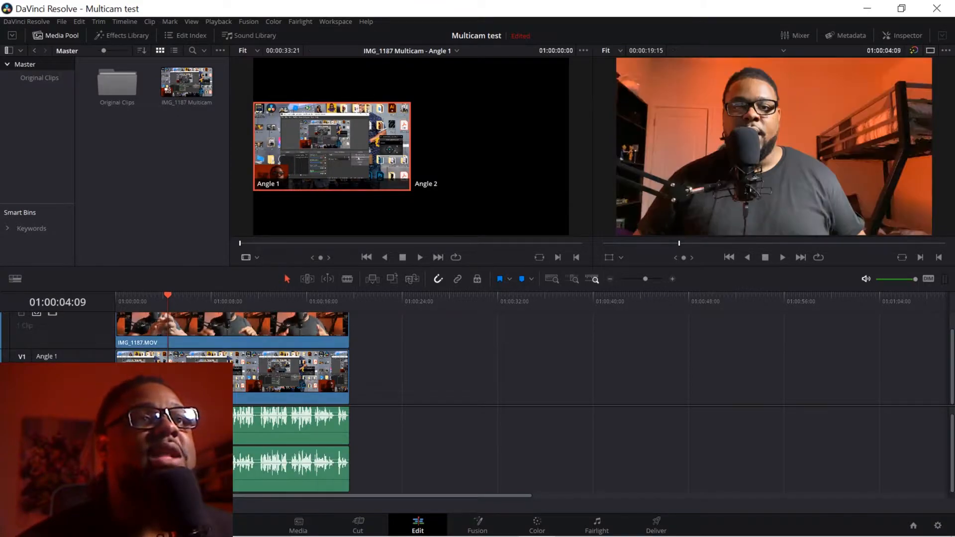
pyautogui.click(189, 297)
pyautogui.press('space')
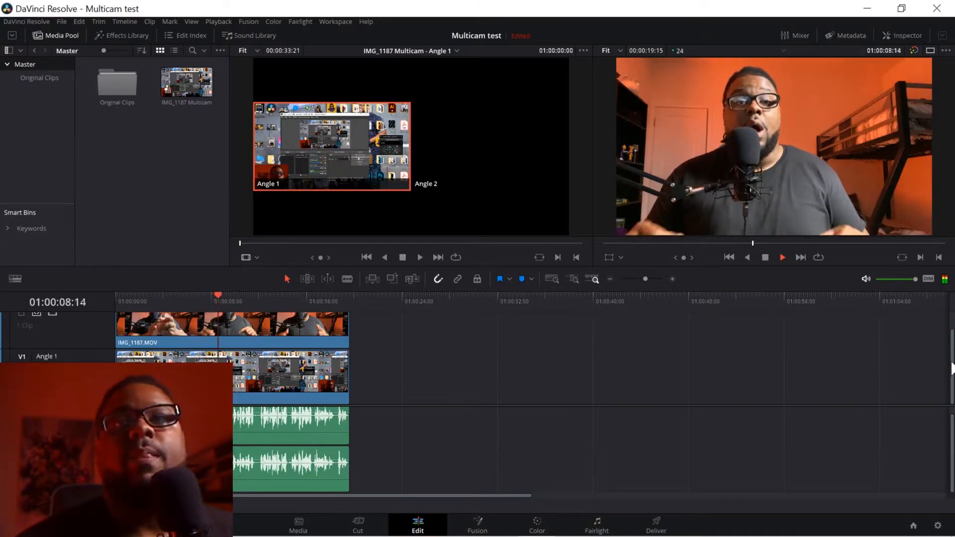
# - Stop playback and split both video angles at 01:00:09:19 with the blade
pyautogui.moveTo(952, 367); pyautogui.dragTo(951, 358)
pyautogui.press('space')
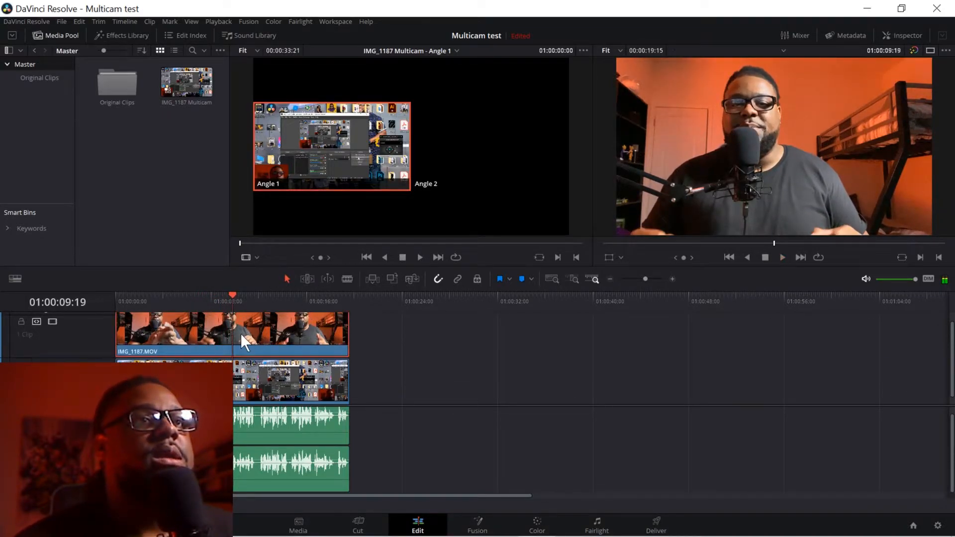
pyautogui.click(274, 368)
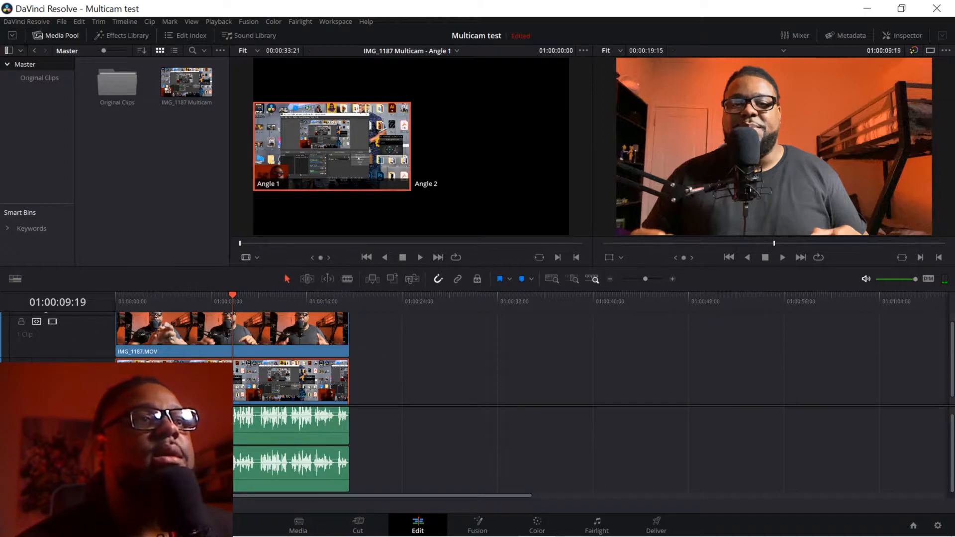
pyautogui.click(347, 279)
pyautogui.click(233, 331)
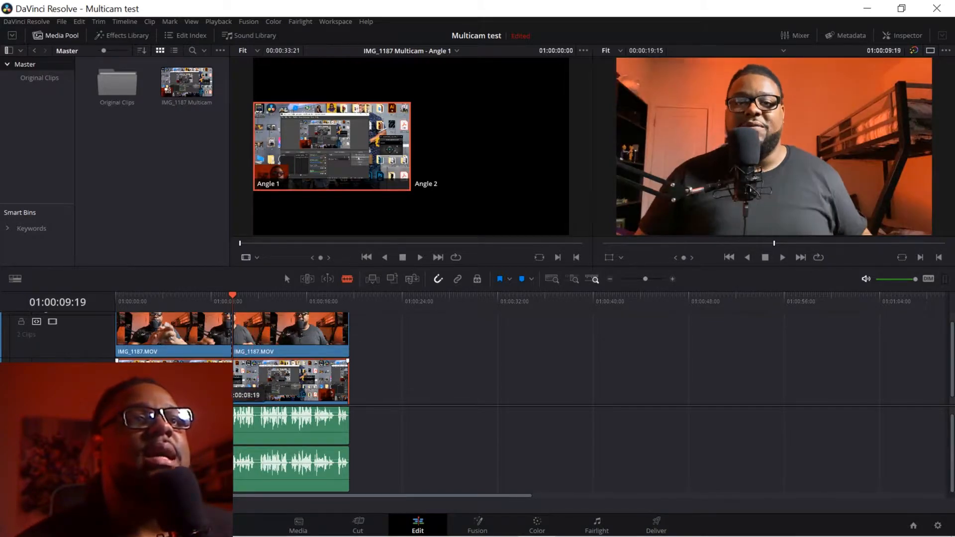
# - Play on from the first cut and split both video angles again at 01:00:12:09
pyautogui.press('space')
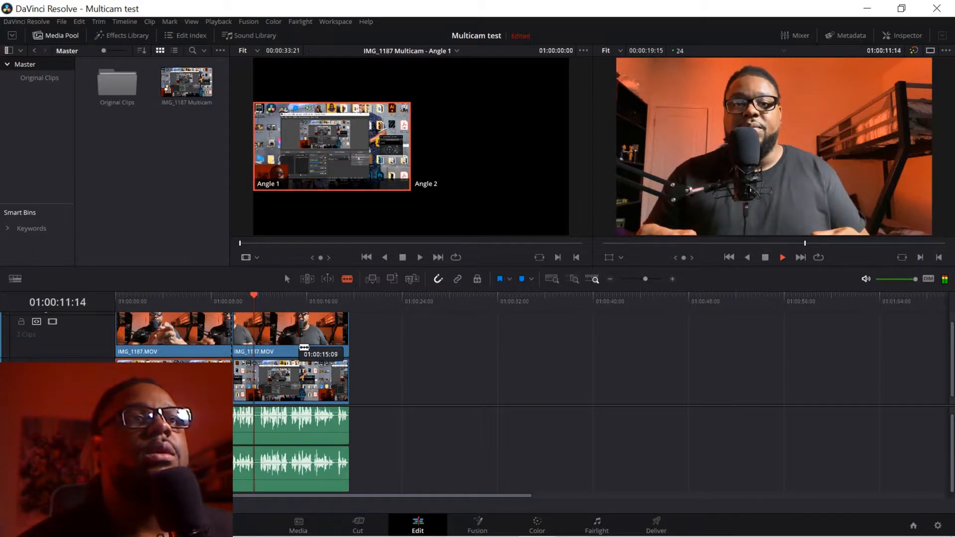
pyautogui.press('space')
pyautogui.click(264, 331)
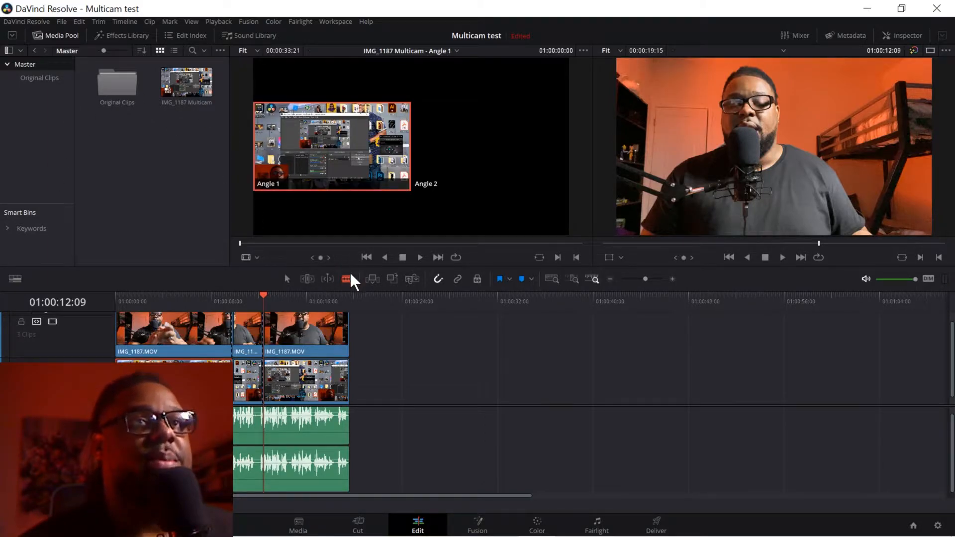
# - Play from 01:00:08:15 across the first cut to check the transition into the middle section
pyautogui.moveTo(410, 356); pyautogui.dragTo(323, 421)
pyautogui.click(244, 298)
pyautogui.click(233, 298)
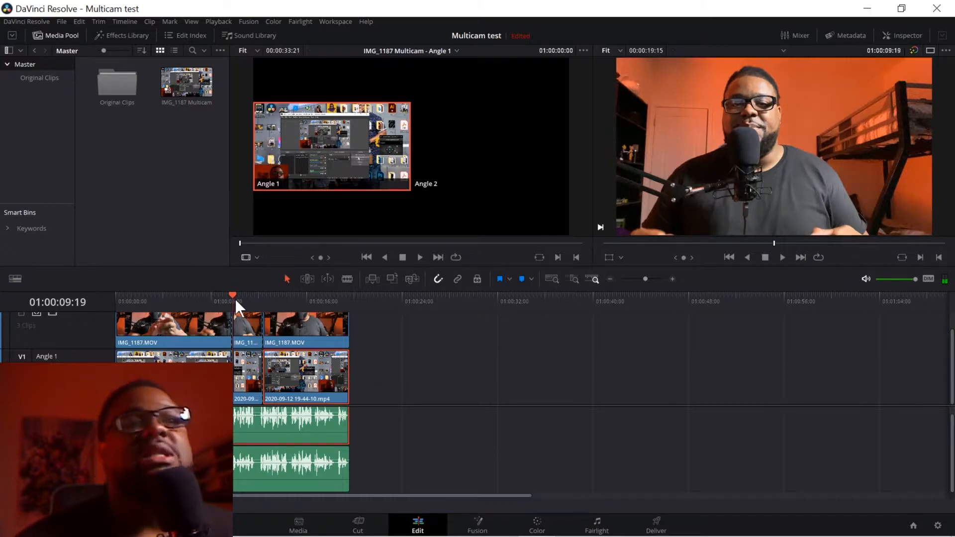
pyautogui.click(218, 299)
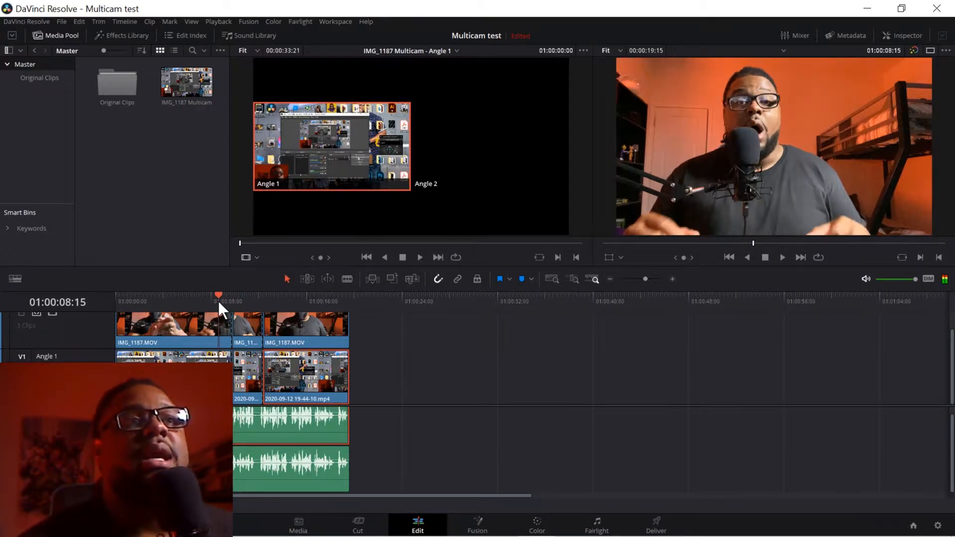
pyautogui.press('space')
pyautogui.press('space')
# - Try ripple deleting the middle Angle 2 section between the two cuts, and undo the deletion
pyautogui.click(255, 329)
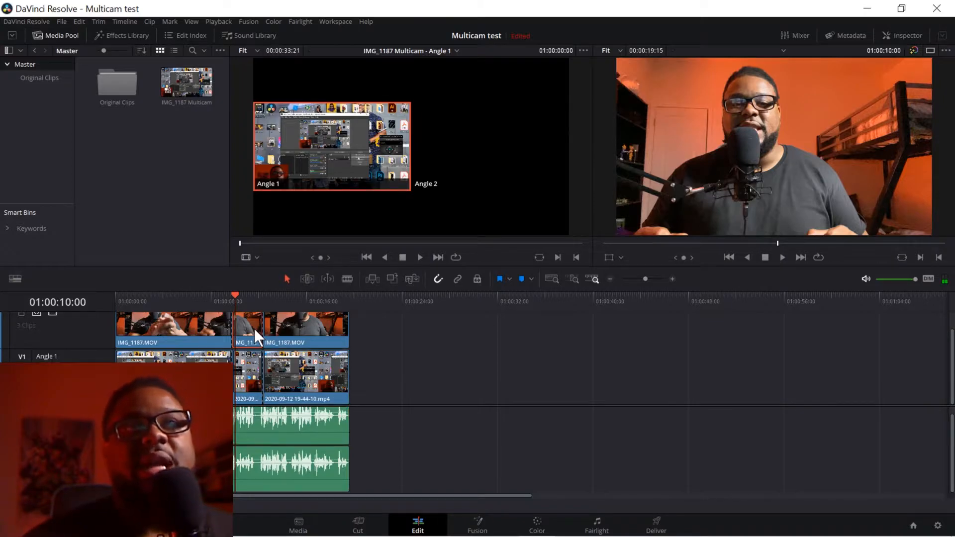
pyautogui.press('Delete')
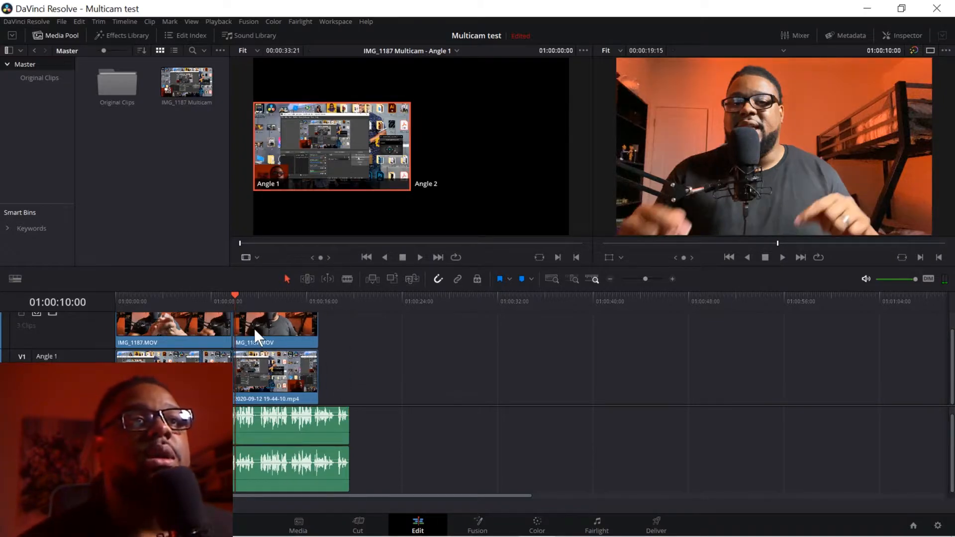
pyautogui.hotkey('ctrl', 'z')
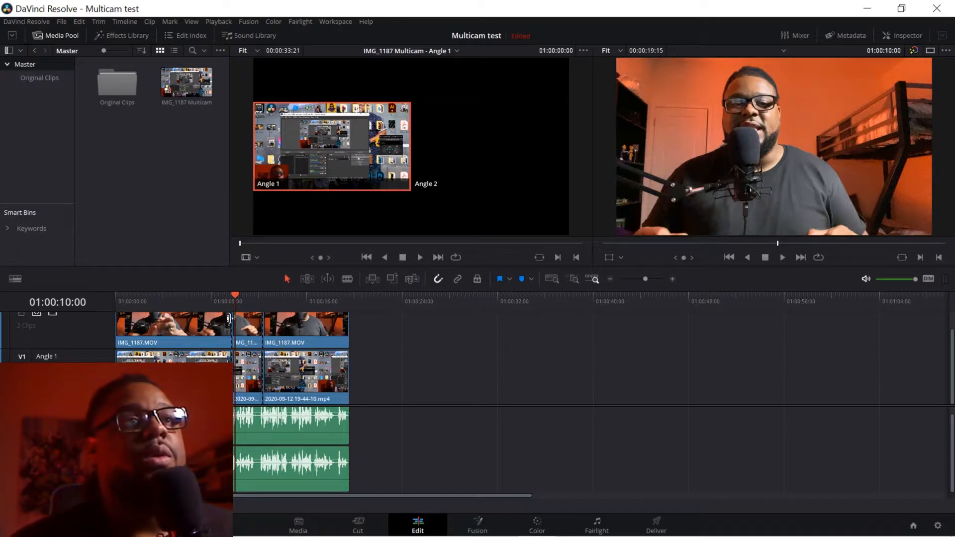
# - Disable the middle Angle 2 clip and play across it to check the switch to the screen recording
pyautogui.rightClick(246, 327)
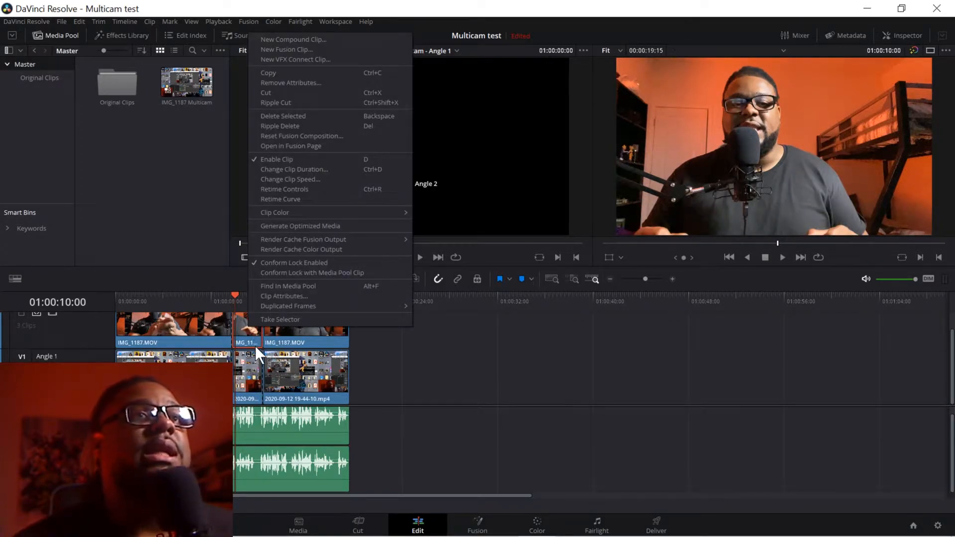
pyautogui.click(348, 161)
pyautogui.moveTo(228, 296); pyautogui.dragTo(221, 303)
pyautogui.press('space')
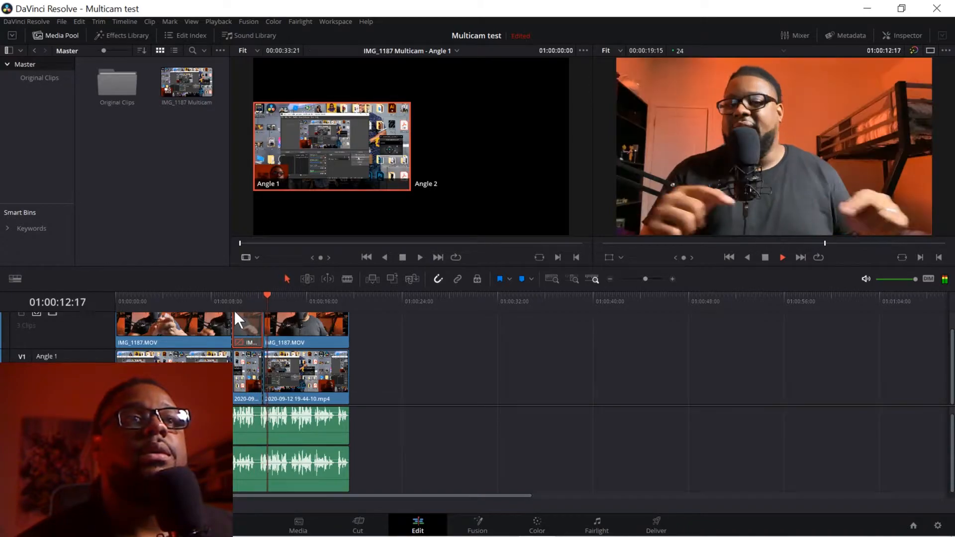
pyautogui.click(224, 299)
pyautogui.press('space')
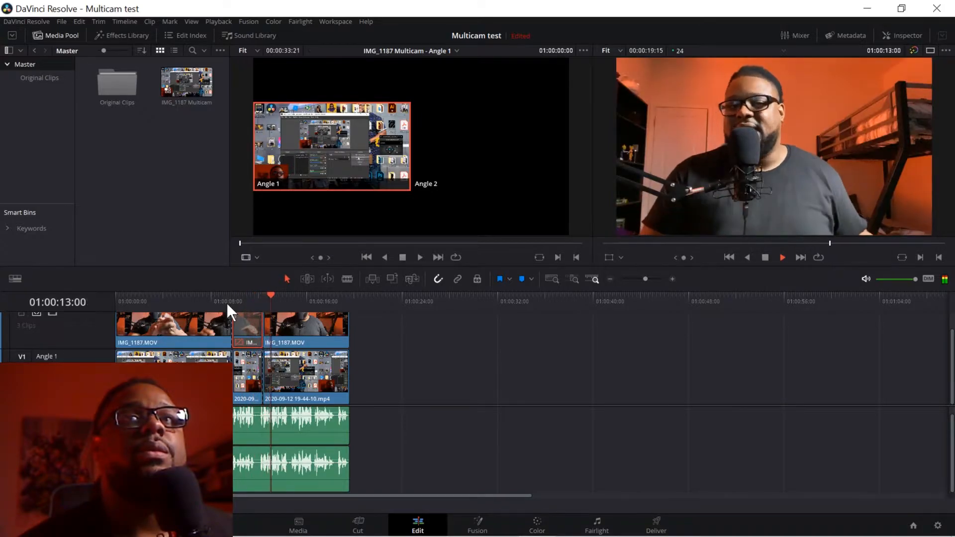
pyautogui.press('space')
# - Play the timeline with all three Angle 2 clips disabled, and enable them again
pyautogui.rightClick(244, 320)
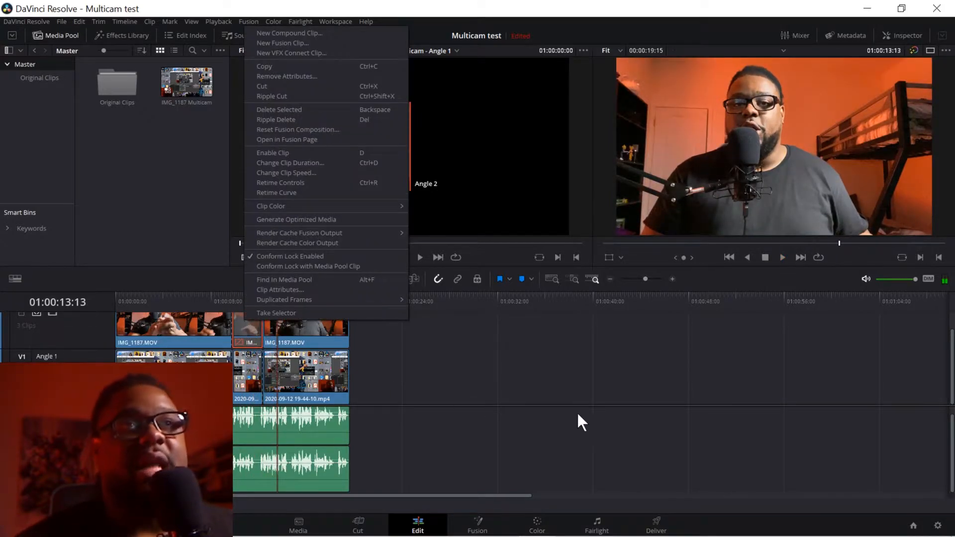
pyautogui.click(573, 413)
pyautogui.click(252, 322)
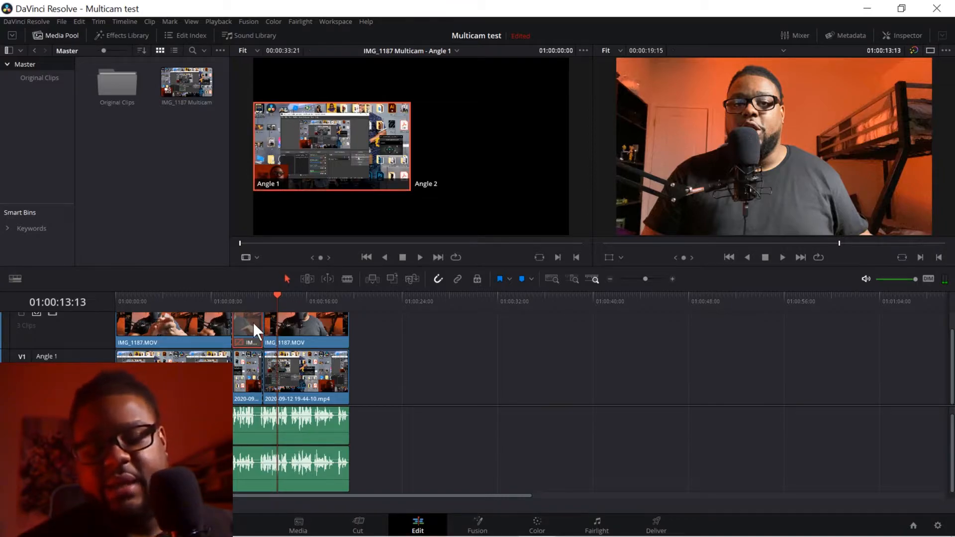
pyautogui.moveTo(225, 301); pyautogui.dragTo(222, 305)
pyautogui.press('space')
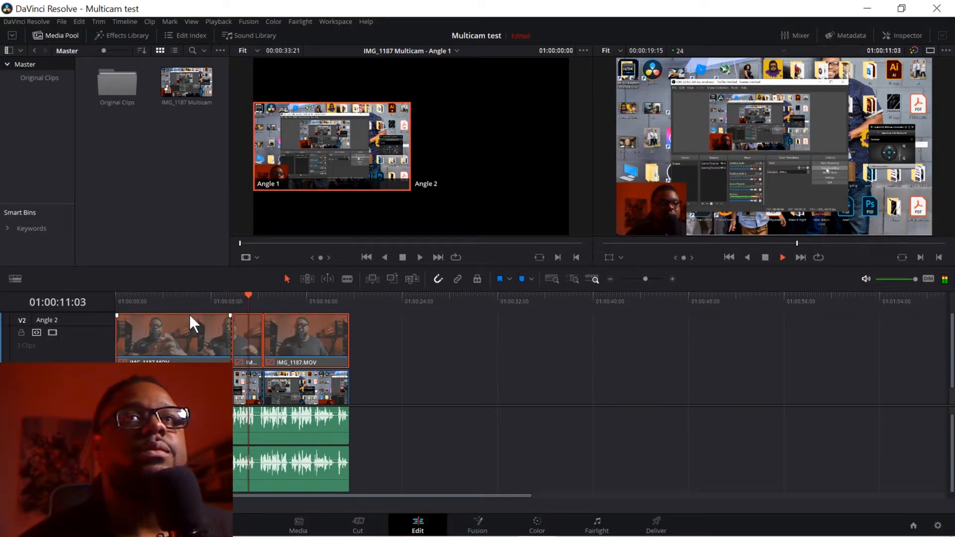
pyautogui.press('space')
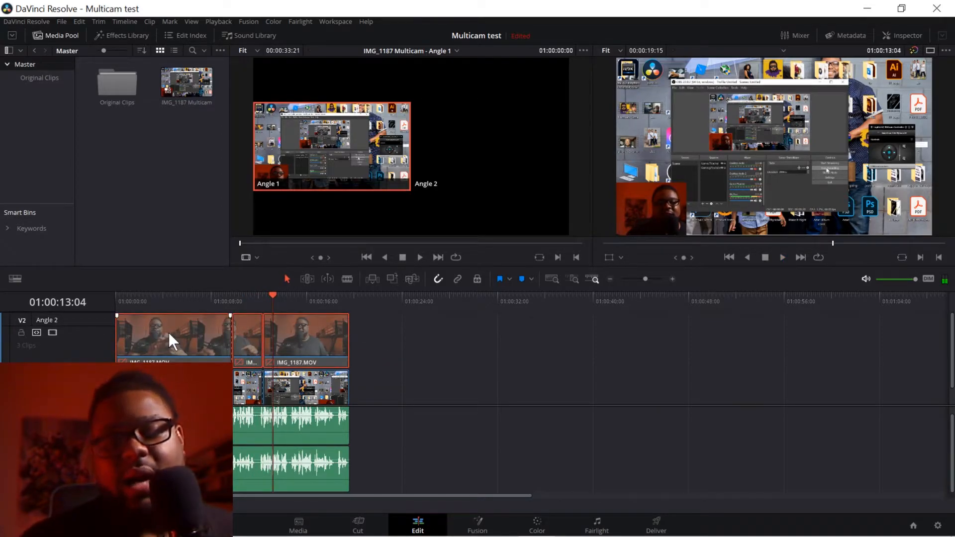
pyautogui.press('d')
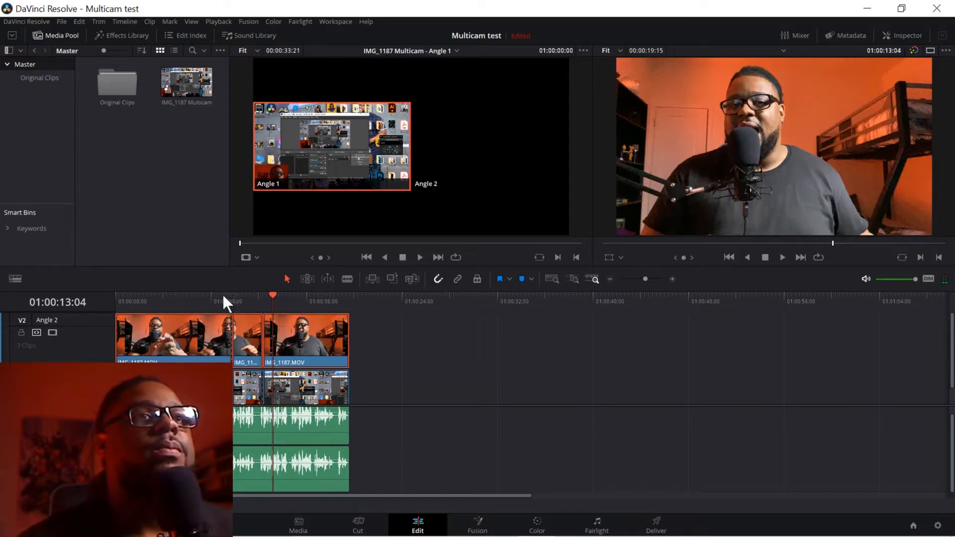
# - Play from 01:00:08:08 with only the last Angle 2 clip disabled, and enable that clip again
pyautogui.click(215, 298)
pyautogui.click(301, 351)
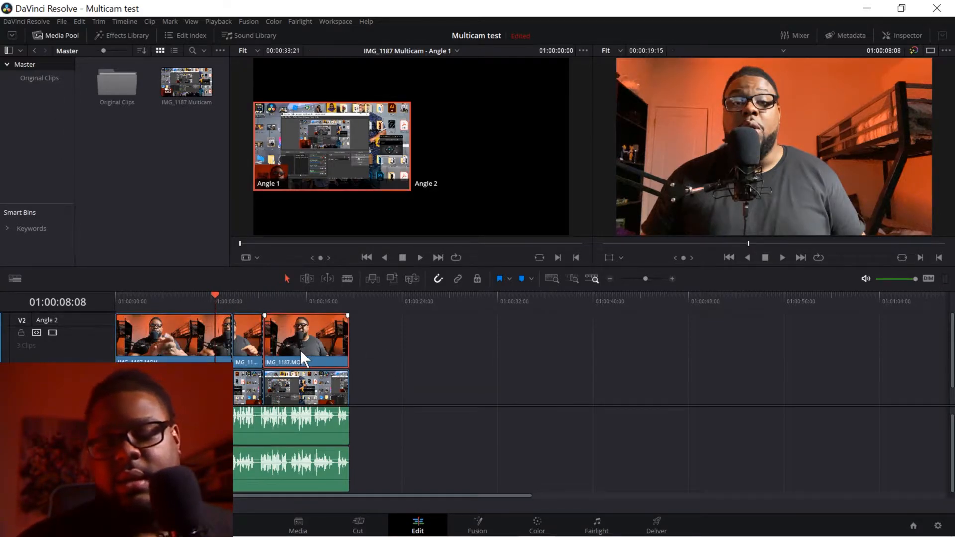
pyautogui.press('d')
pyautogui.press('space')
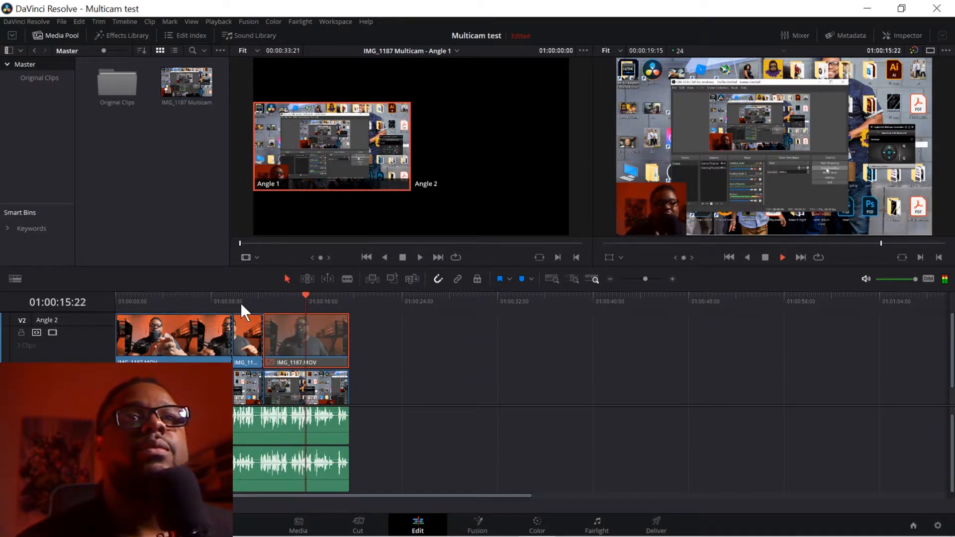
pyautogui.press('space')
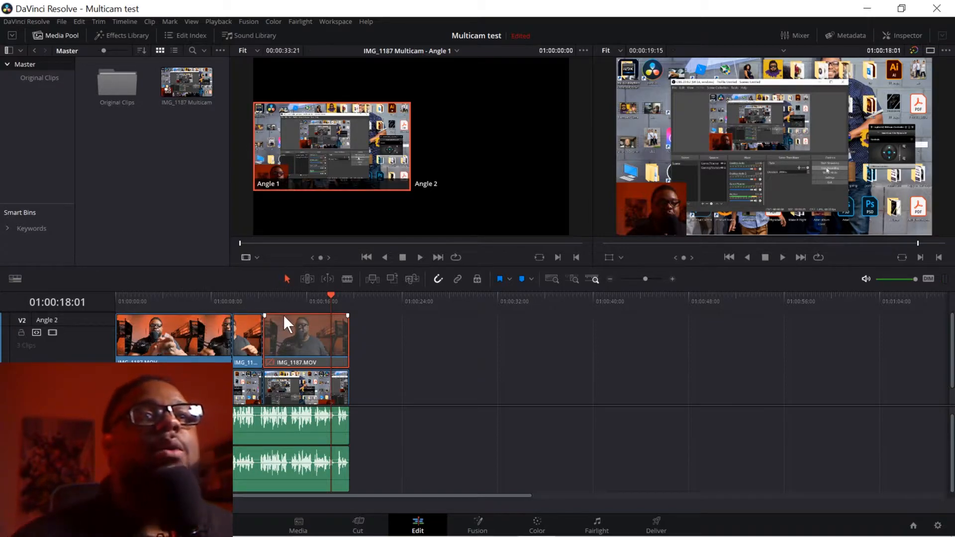
pyautogui.click(295, 333)
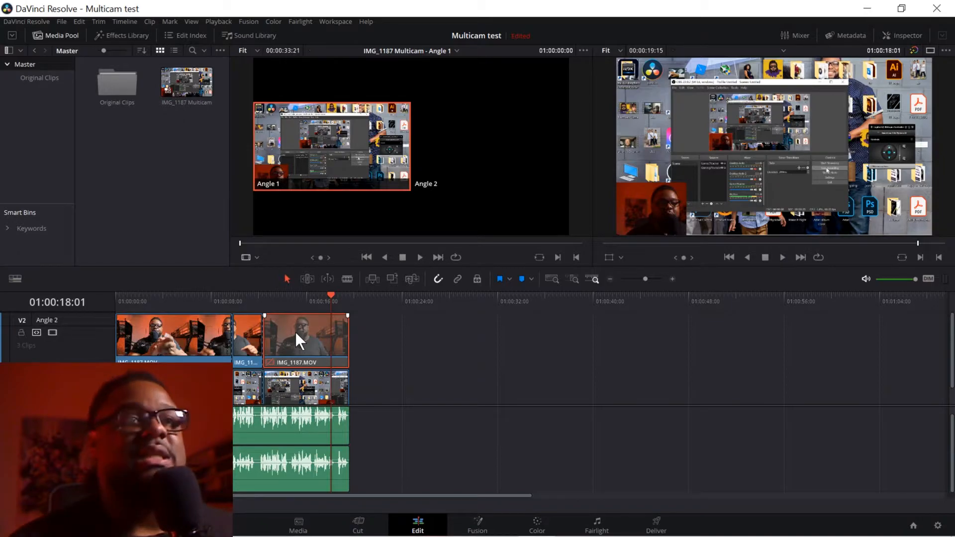
pyautogui.press('d')
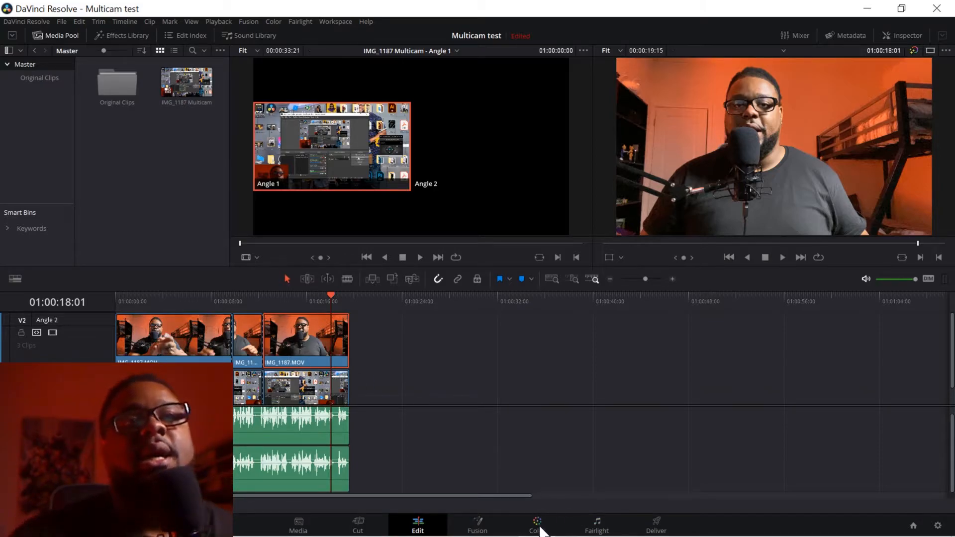
# - Show the last Angle 2 clip's composite and transform settings, and try shifting the clip along its track and adjusting its opacity
pyautogui.click(885, 30)
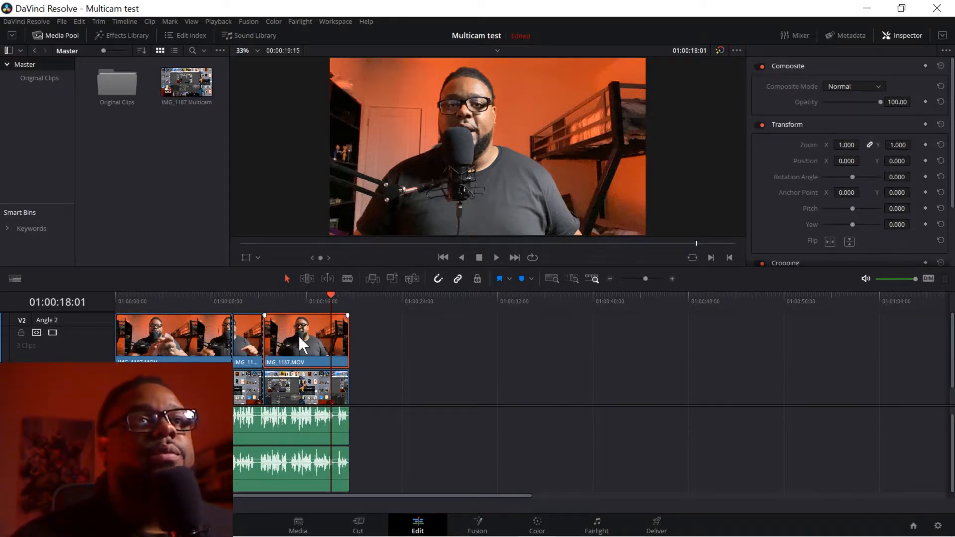
pyautogui.moveTo(297, 337); pyautogui.dragTo(393, 344)
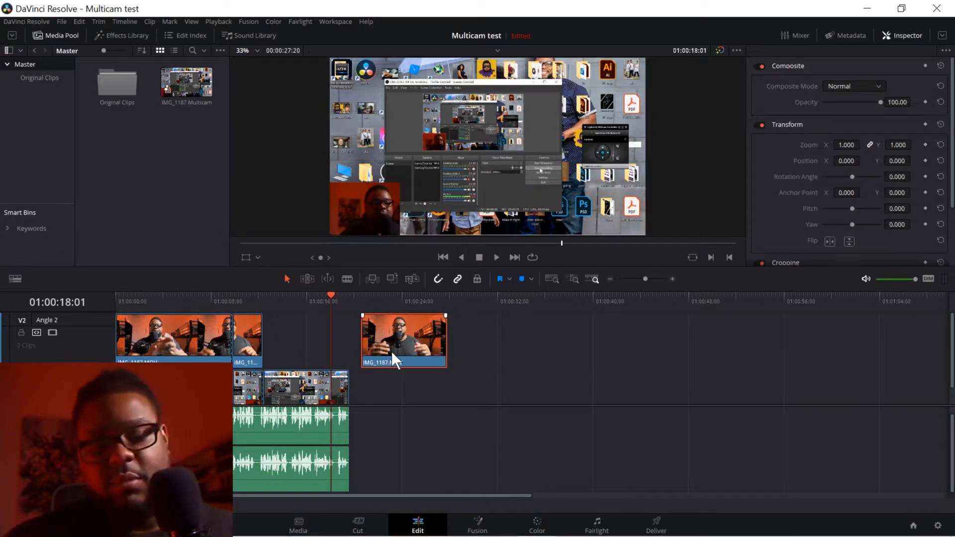
pyautogui.hotkey('ctrl', 'z')
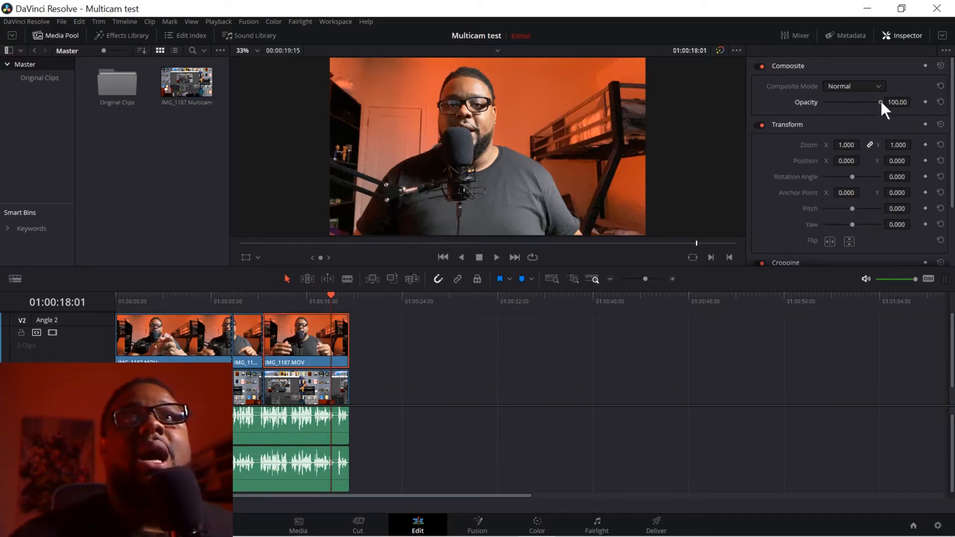
pyautogui.moveTo(881, 101); pyautogui.dragTo(896, 121)
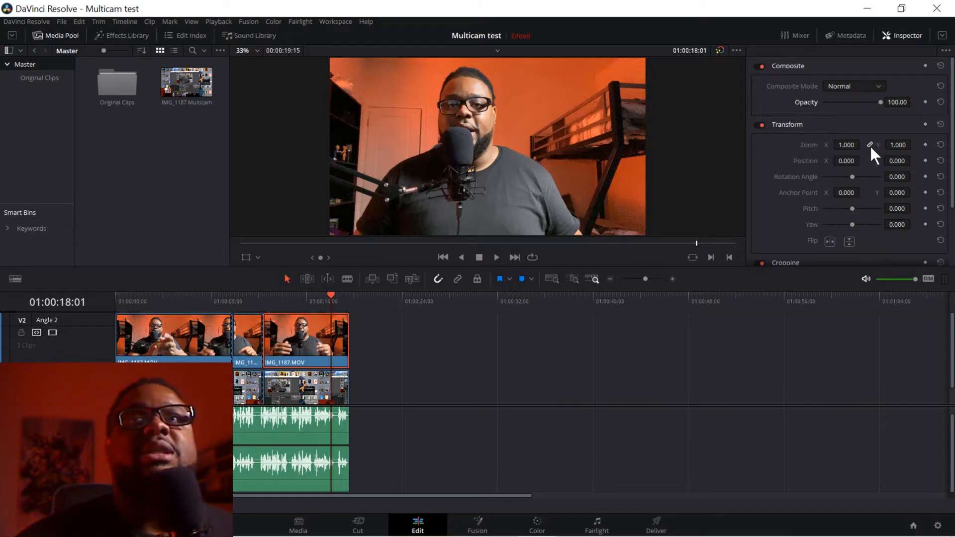
# - Scale the last Angle 2 clip down to a linked X and Y zoom of 0.430
pyautogui.moveTo(844, 145)
pyautogui.mouseDown()
pyautogui.moveTo(828, 144)
pyautogui.moveTo(839, 146)
pyautogui.mouseUp()
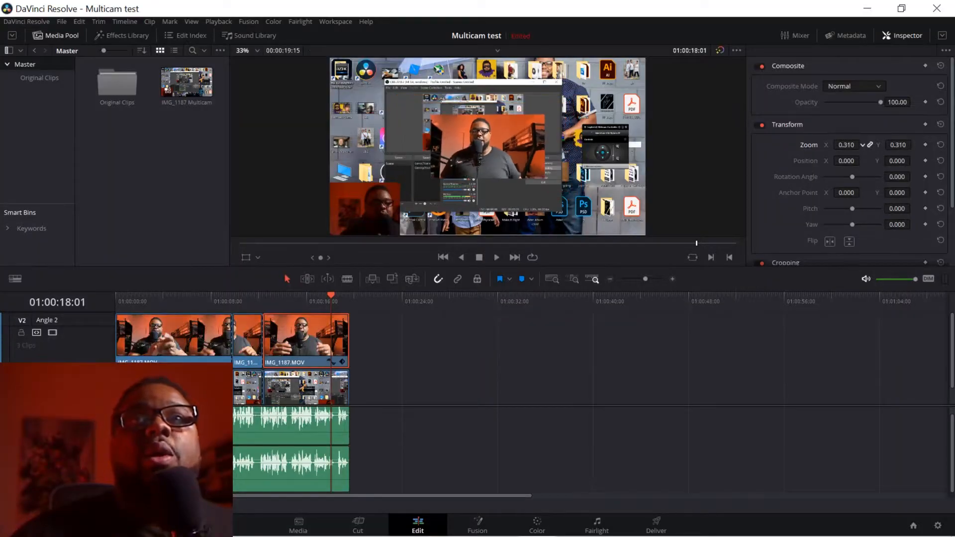
pyautogui.moveTo(863, 144); pyautogui.dragTo(861, 144)
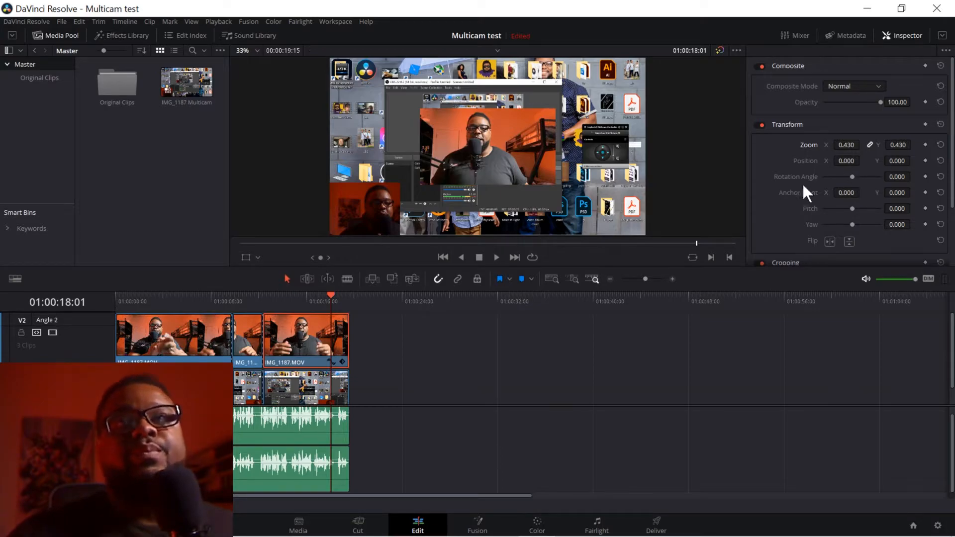
# - Try moving the shrunken camera picture horizontally and vertically over the screen recording, and reset its position to 0
pyautogui.moveTo(846, 161); pyautogui.dragTo(863, 161)
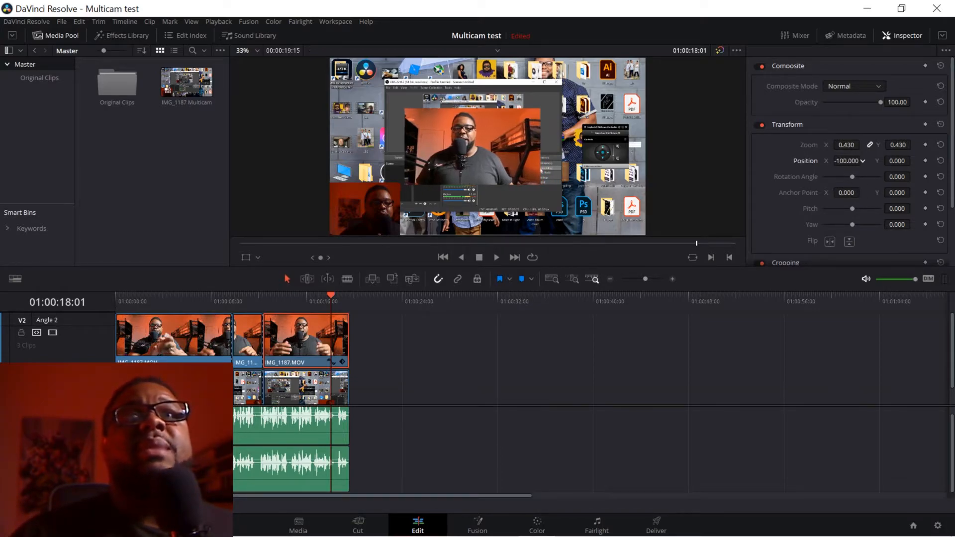
pyautogui.moveTo(846, 161); pyautogui.dragTo(845, 158)
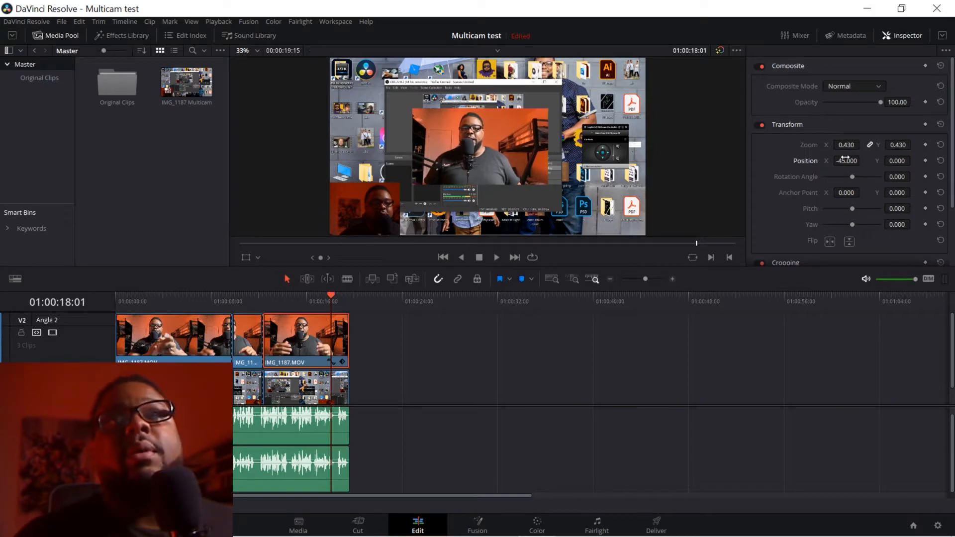
pyautogui.hotkey('ctrl', 'z')
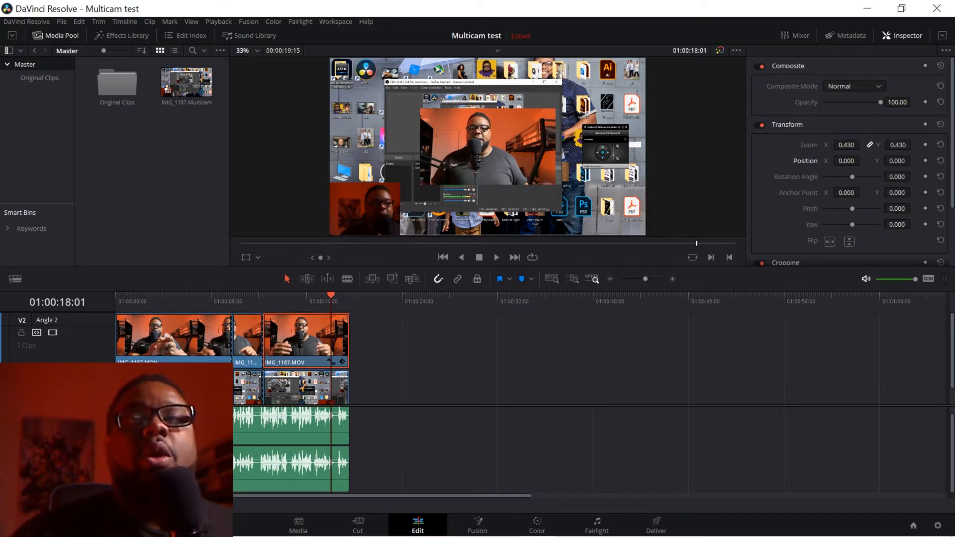
pyautogui.moveTo(897, 161)
pyautogui.mouseDown()
pyautogui.moveTo(885, 161)
pyautogui.moveTo(913, 160)
pyautogui.mouseUp()
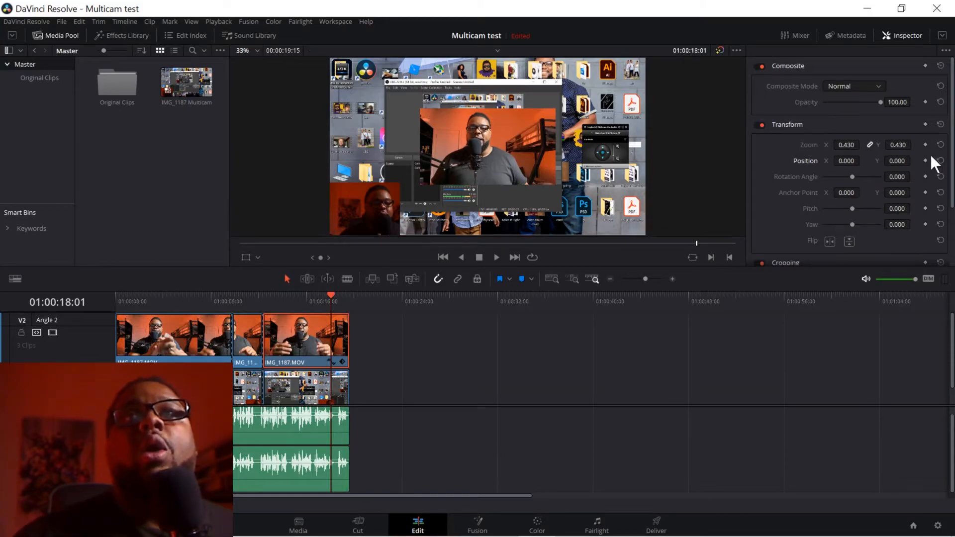
pyautogui.moveTo(895, 160); pyautogui.dragTo(913, 160)
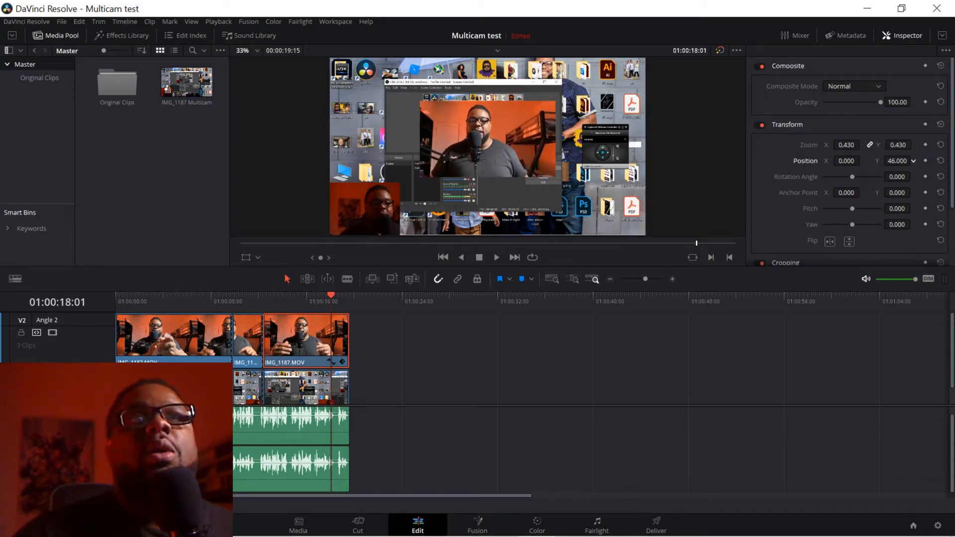
pyautogui.click(940, 160)
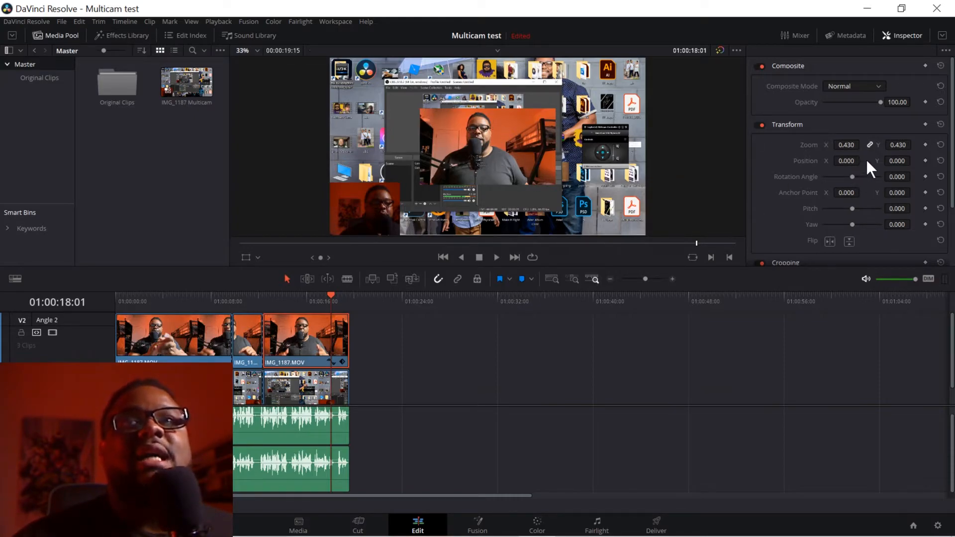
# - Position the camera picture over the screen recording's lower-left corner at X -670 and Y -450
pyautogui.moveTo(846, 161); pyautogui.dragTo(513, 160)
pyautogui.moveTo(896, 161); pyautogui.dragTo(705, 161)
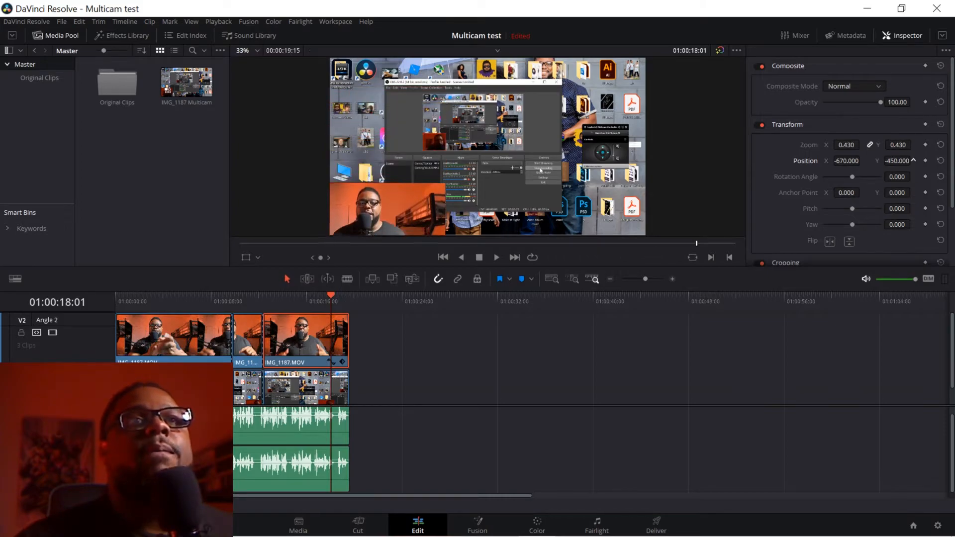